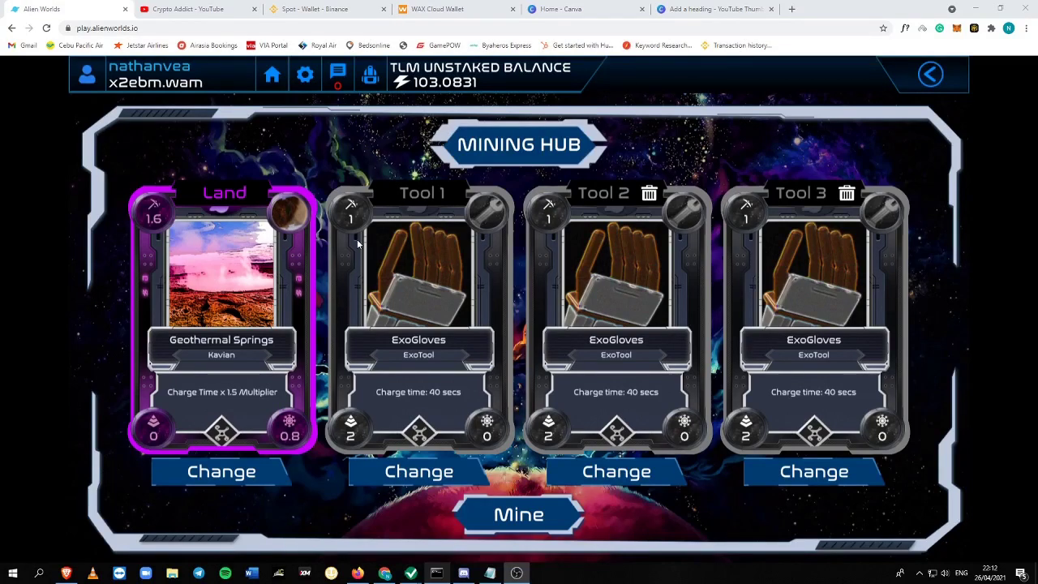
# Return from the Mining Hub to the main menu showing 103.0831 TLM, then view the Crypto Addict YouTube tab
pyautogui.click(931, 75)
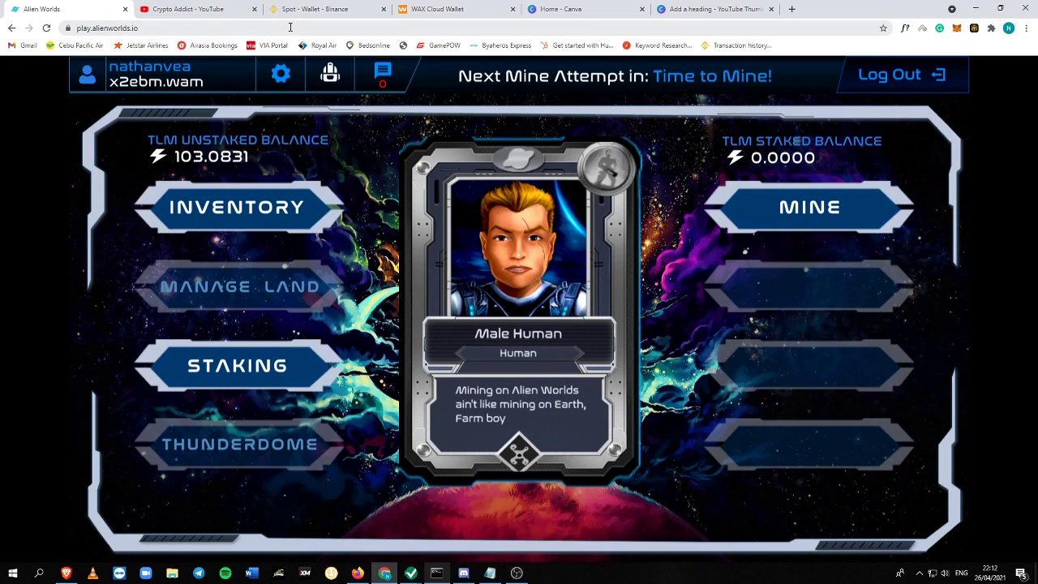
pyautogui.click(198, 6)
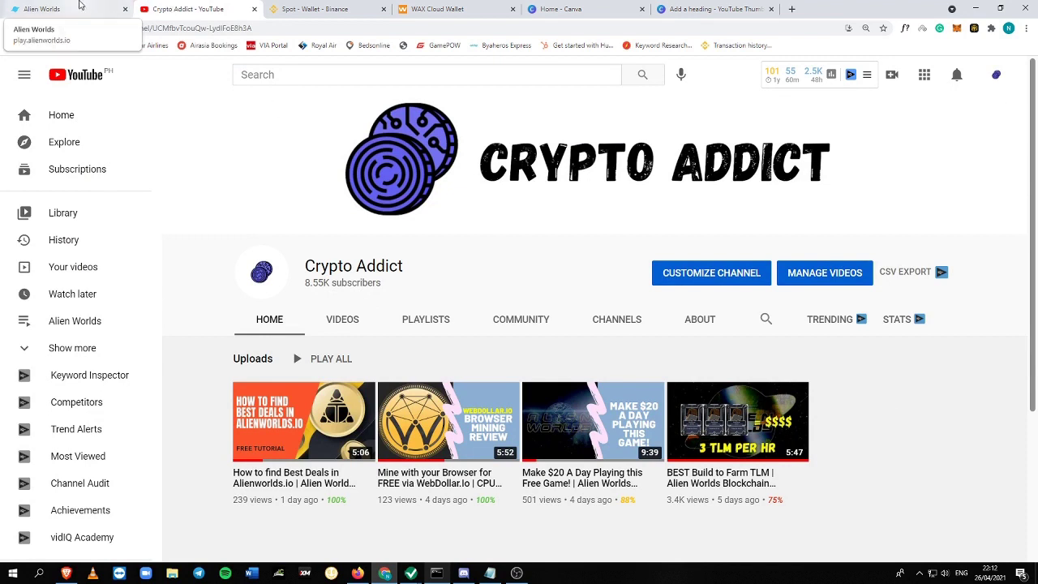
# Open teleport.alienworlds.io in its own tab and move that tab to second place
pyautogui.click(334, 8)
pyautogui.click(454, 9)
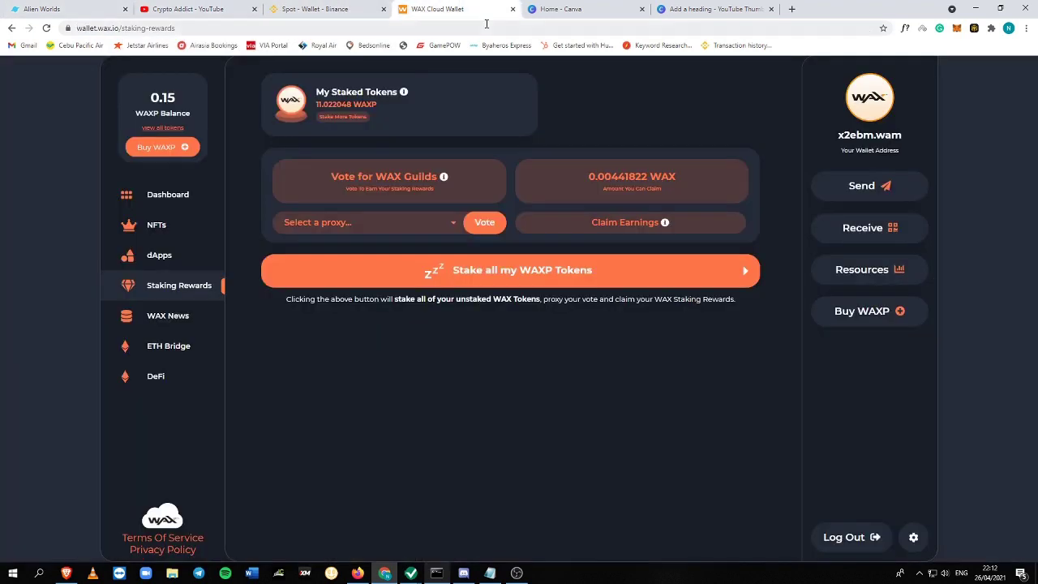
pyautogui.click(486, 28)
pyautogui.write('teleport.alienworlds.io')
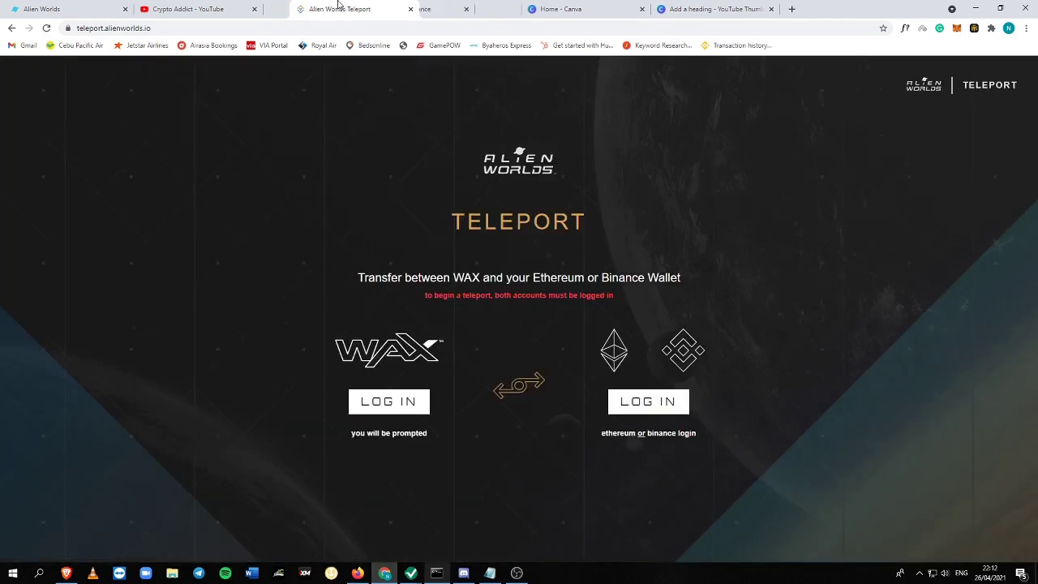
pyautogui.moveTo(459, 7); pyautogui.dragTo(237, 6)
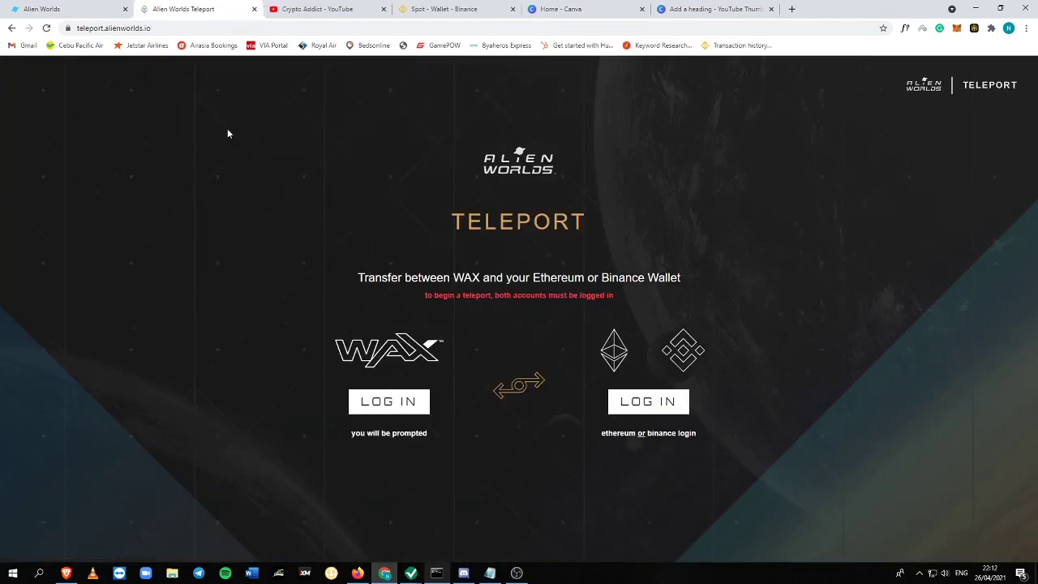
pyautogui.hotkey('ctrl', 'shift', 'Tab')
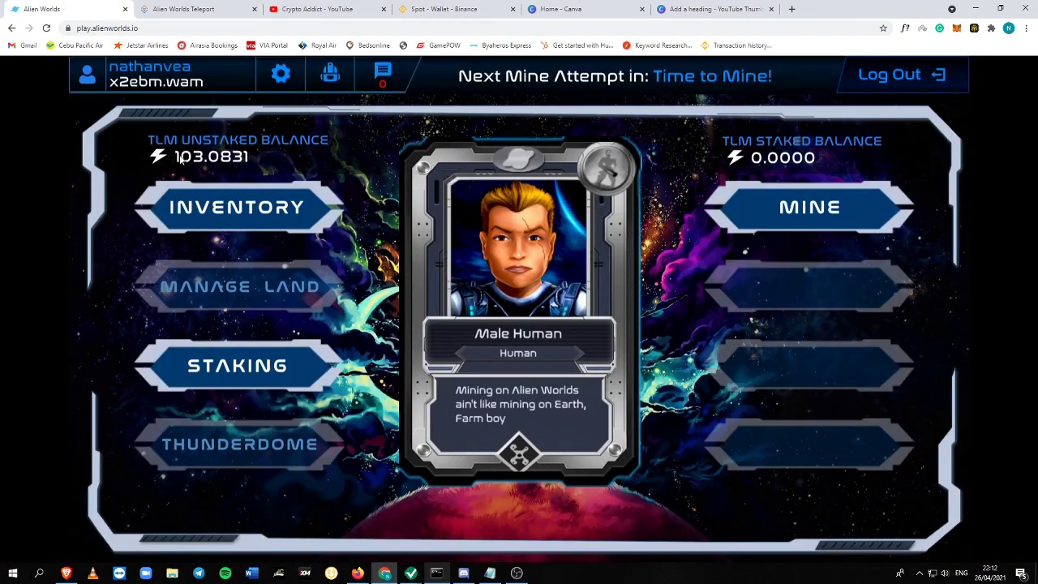
pyautogui.click(193, 8)
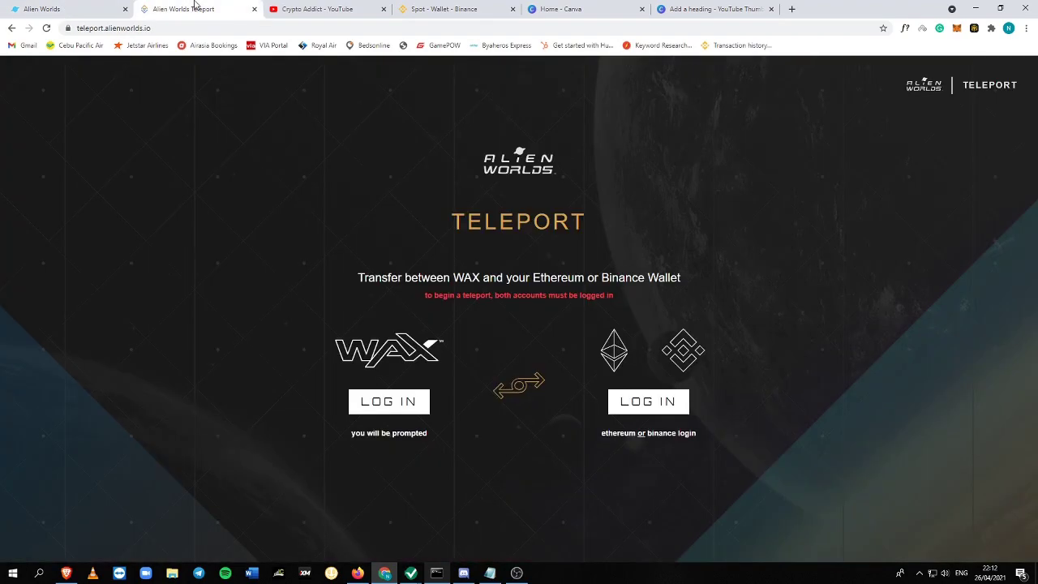
# Log in to WAX via WAX Cloud Wallet and unlock the Binance wallet with its password
pyautogui.click(408, 400)
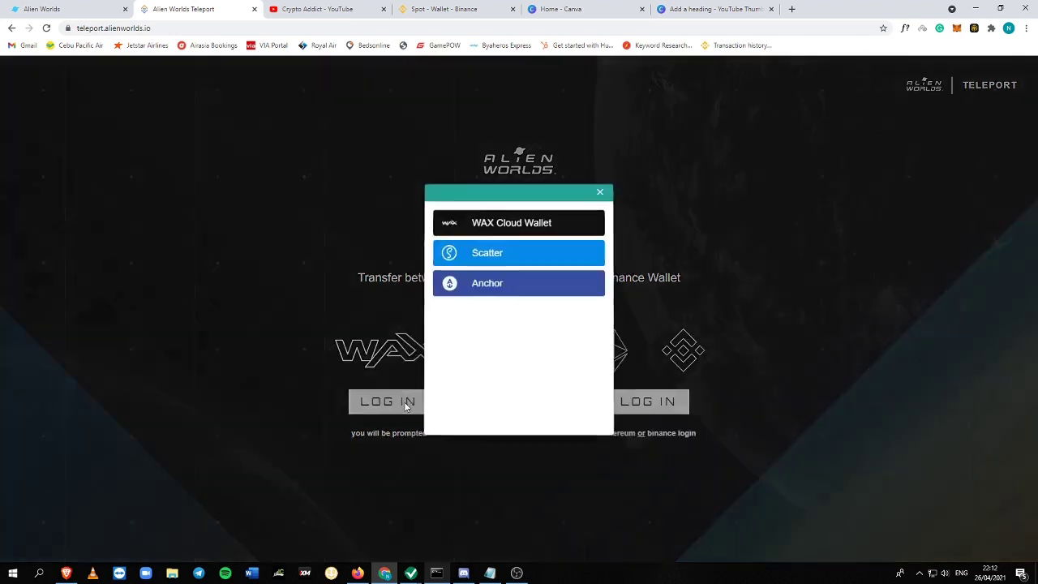
pyautogui.click(502, 222)
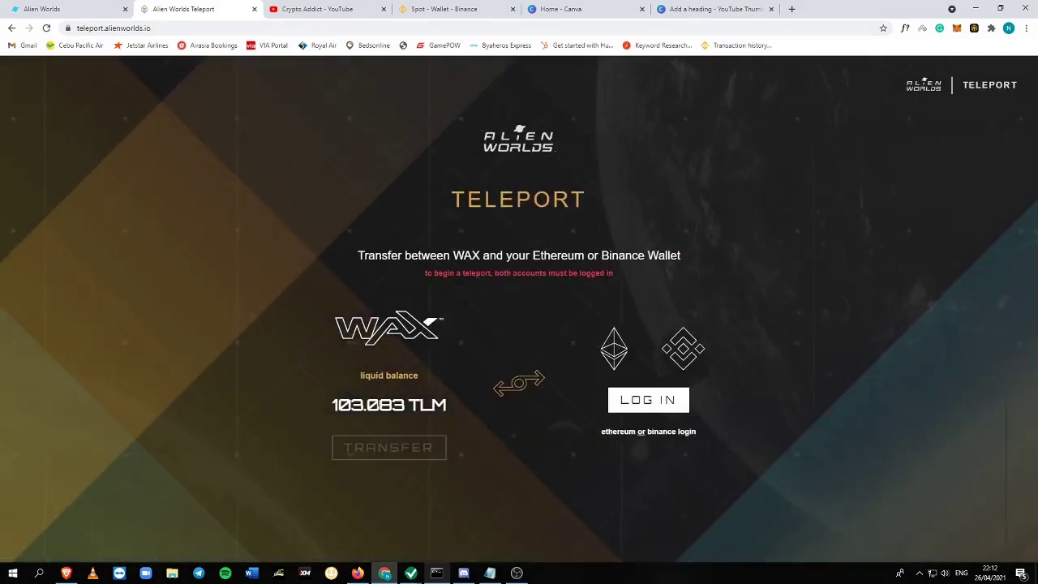
pyautogui.click(649, 400)
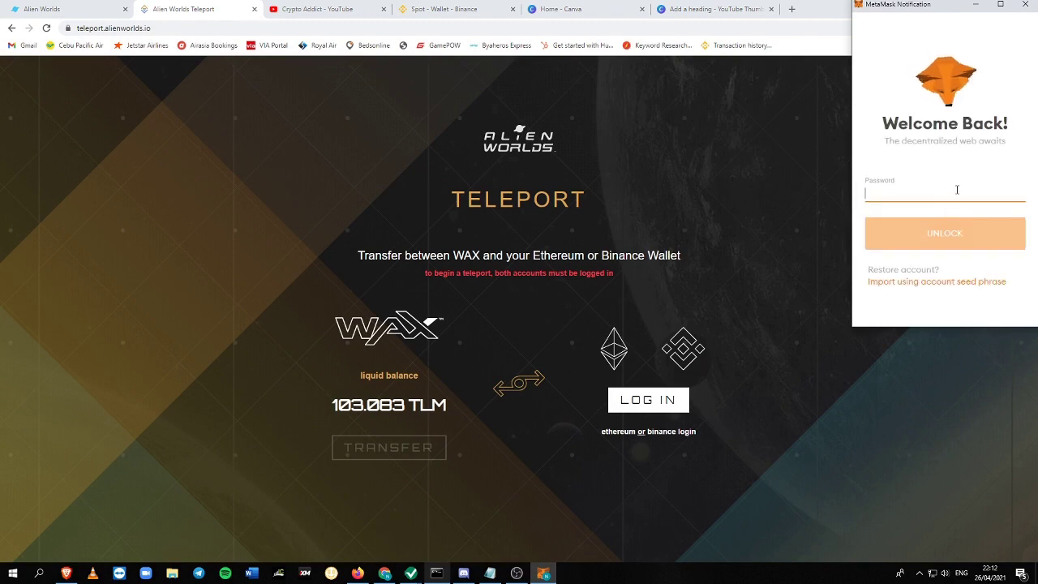
pyautogui.write('••••••')
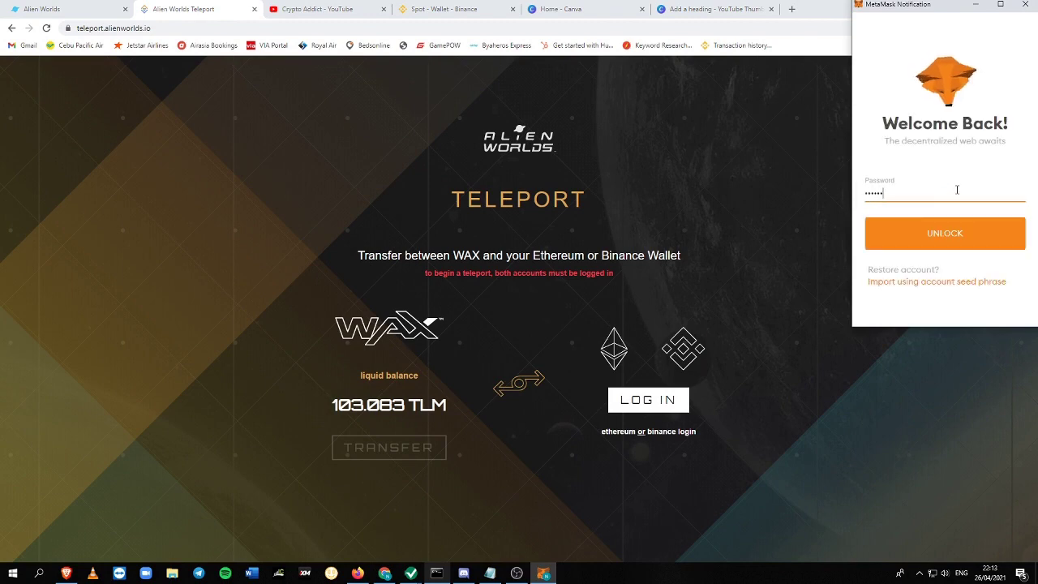
pyautogui.write('••')
pyautogui.press('Return')
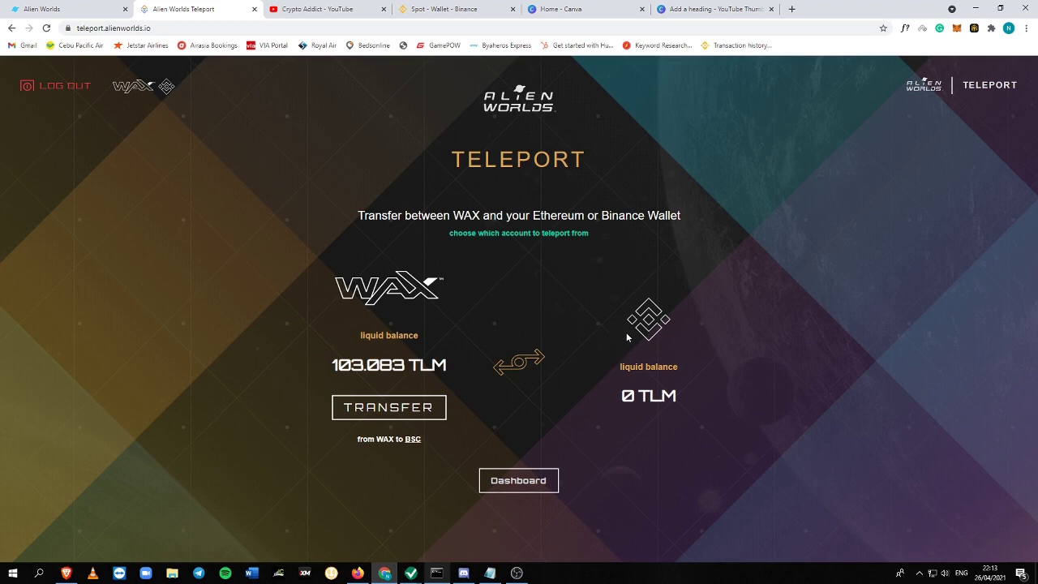
pyautogui.click(958, 28)
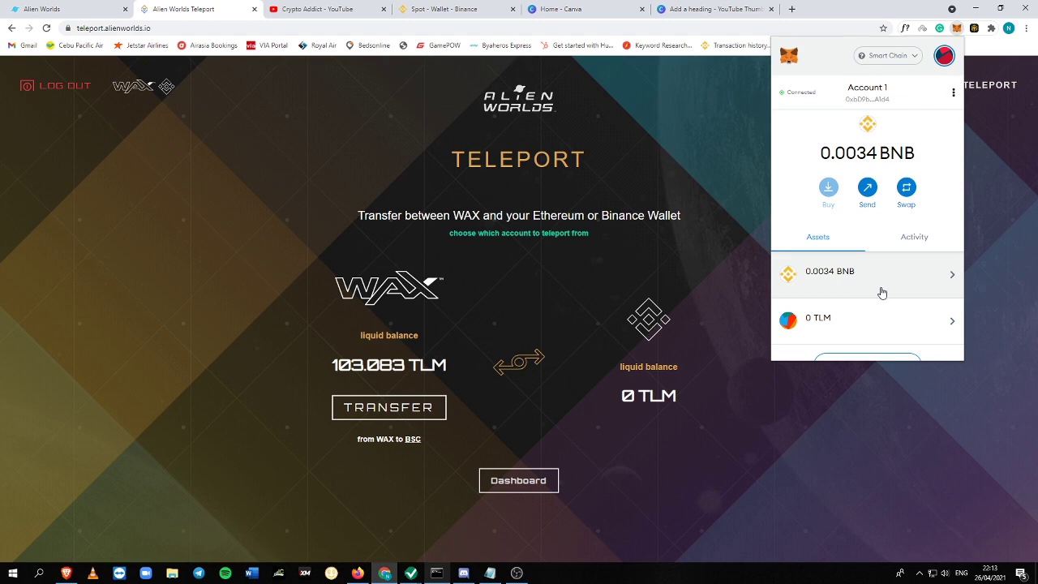
pyautogui.click(590, 506)
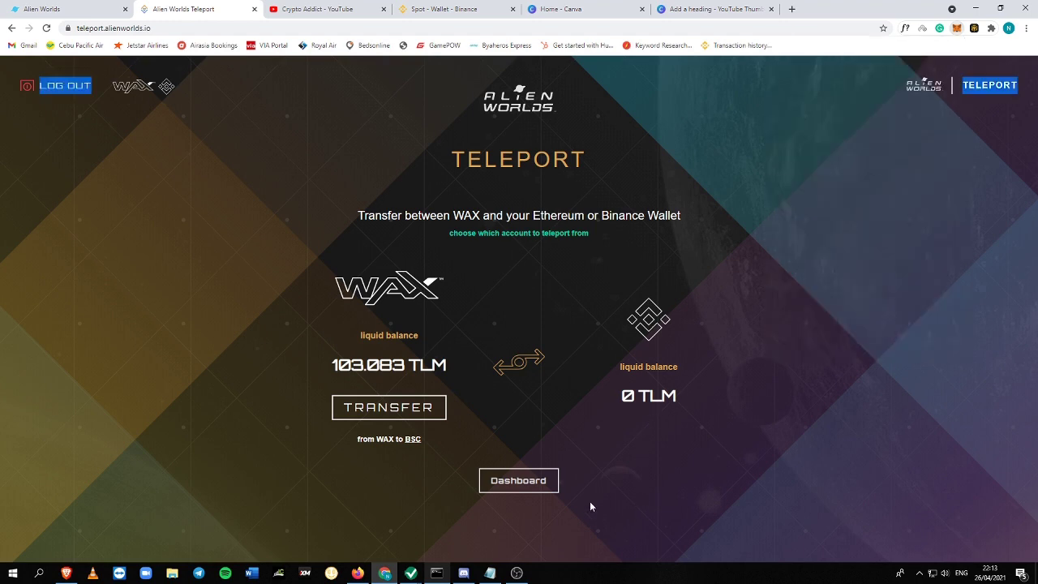
# Approve a 103 TLM transfer from WAX to BSC and dismiss the success message
pyautogui.click(435, 419)
pyautogui.click(502, 413)
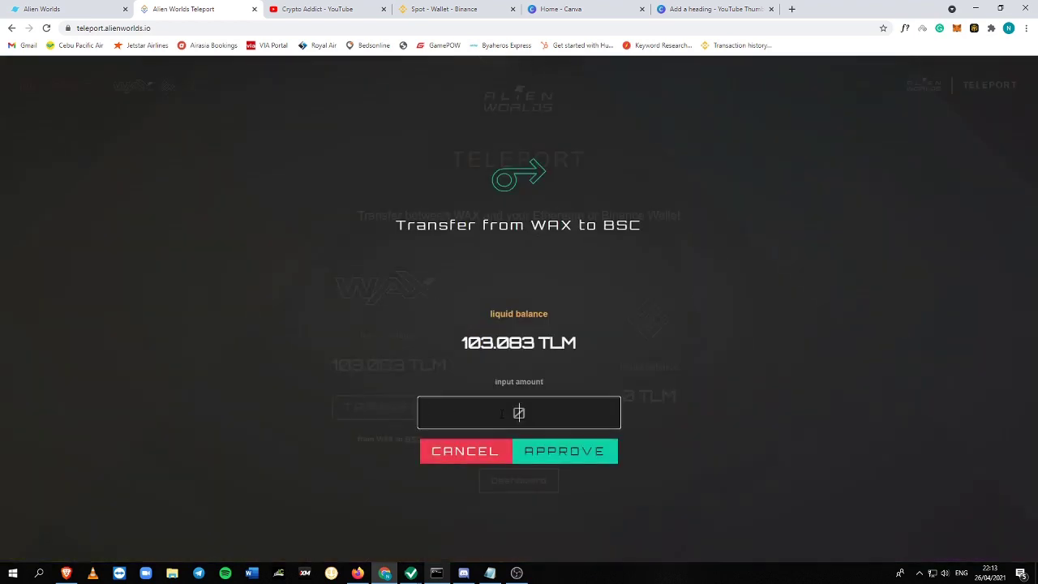
pyautogui.write('103.08')
pyautogui.press('BackSpace')
pyautogui.press('BackSpace')
pyautogui.press('BackSpace')
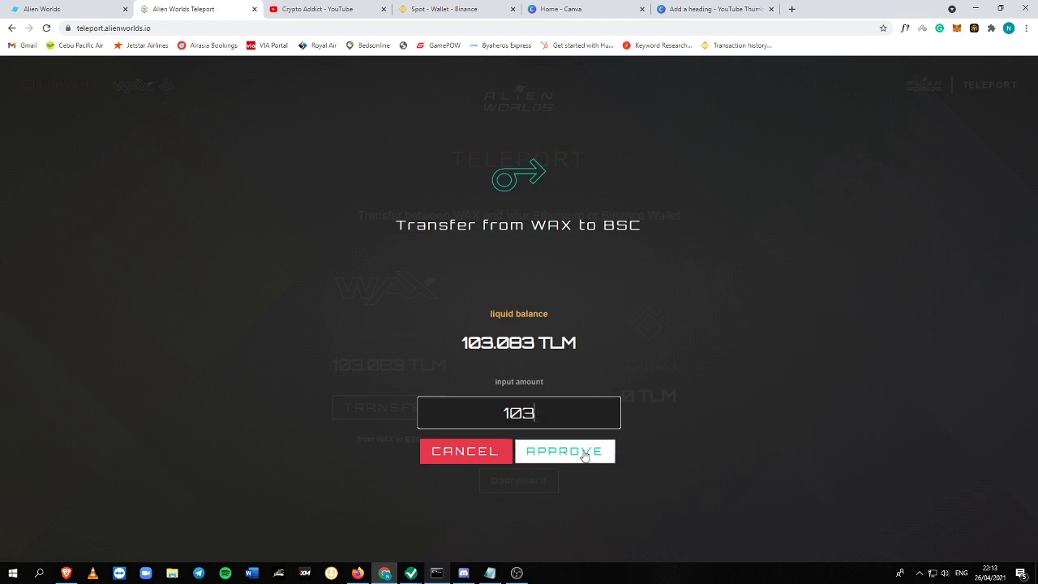
pyautogui.click(583, 451)
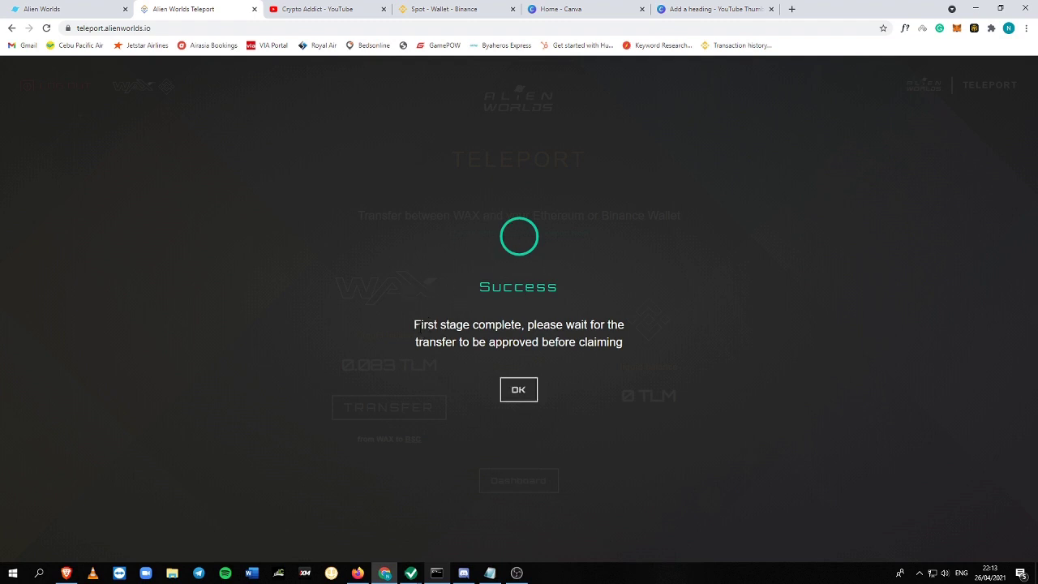
pyautogui.moveTo(414, 324); pyautogui.dragTo(622, 342)
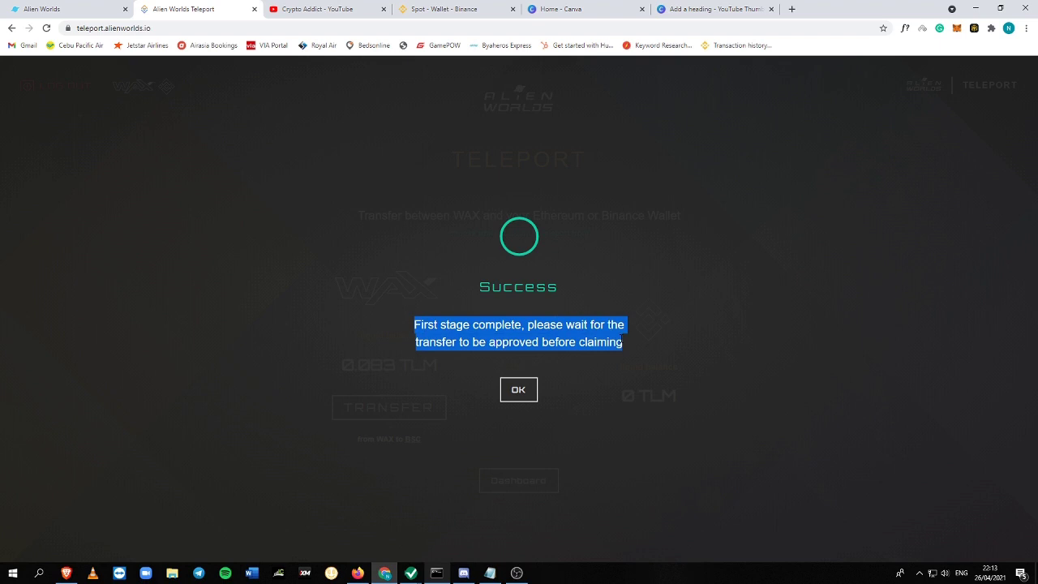
pyautogui.click(529, 389)
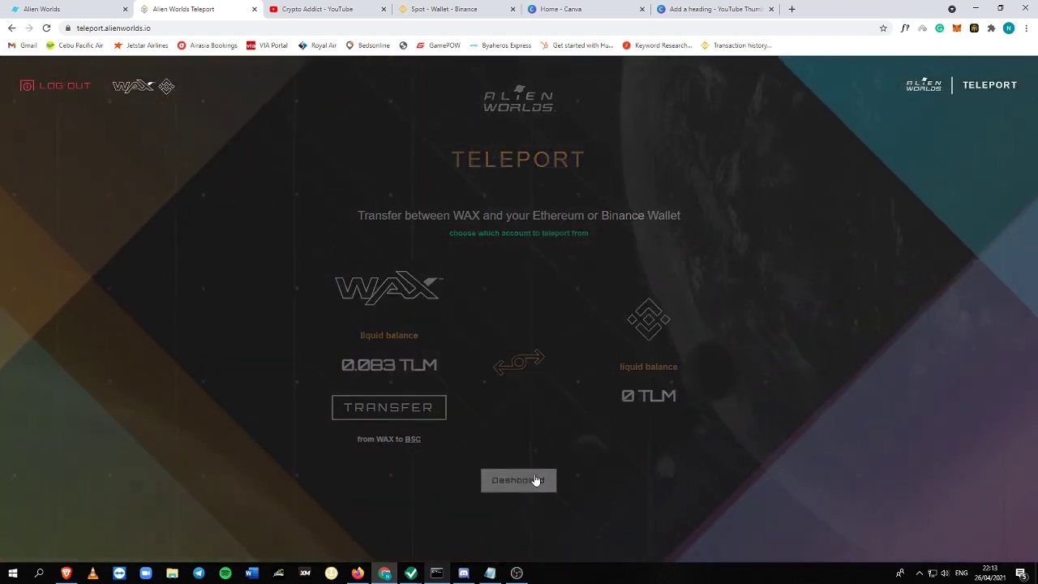
# Watch the 103.0000 TLM transfer on the Dashboard until it becomes claimable
pyautogui.click(535, 480)
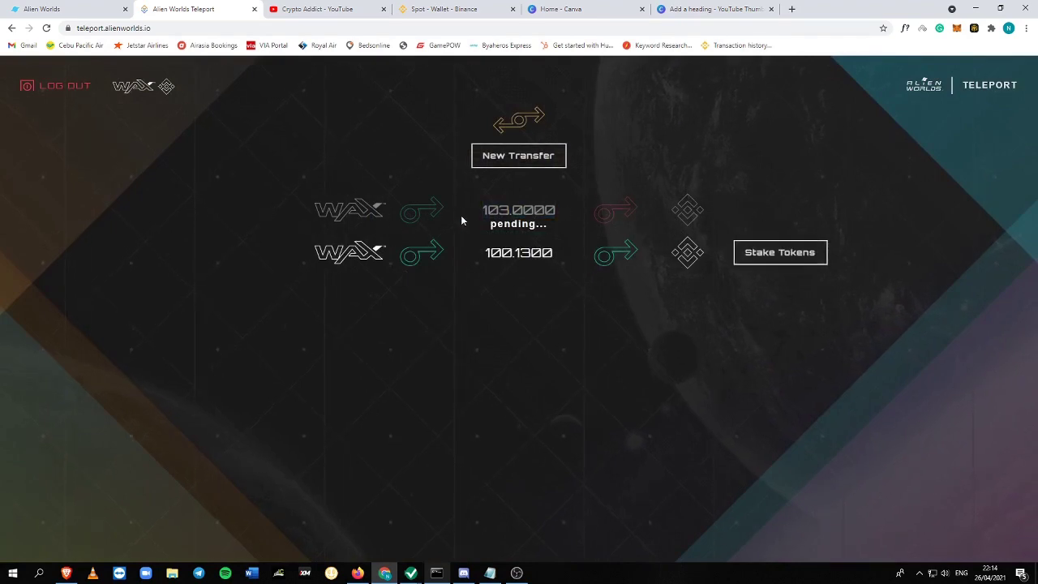
pyautogui.moveTo(709, 217); pyautogui.dragTo(331, 230)
pyautogui.click(614, 256)
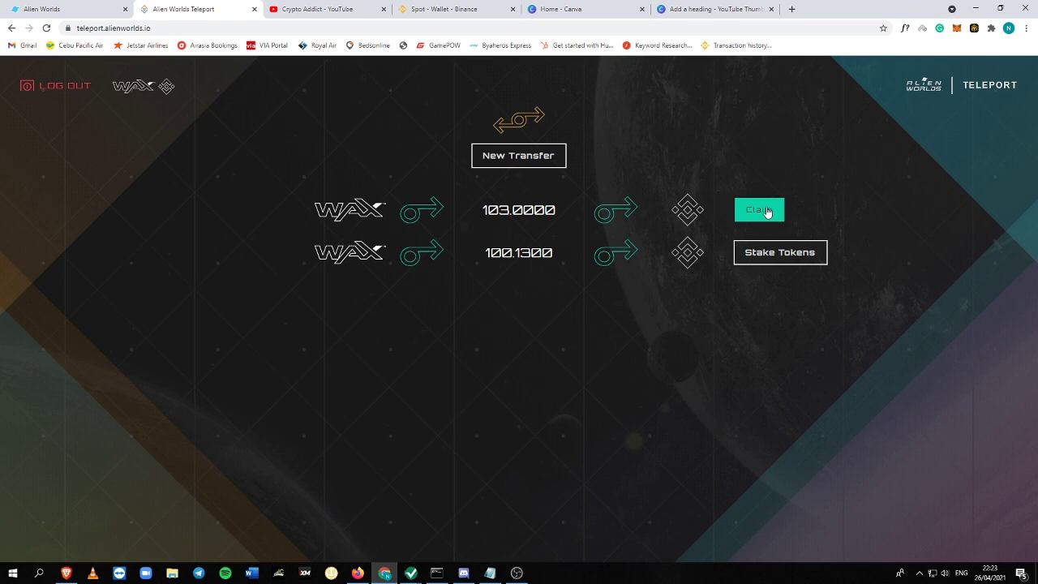
# Claim the 103.0000 TLM transfer, confirming the 0.001278 gas fee in MetaMask
pyautogui.click(767, 211)
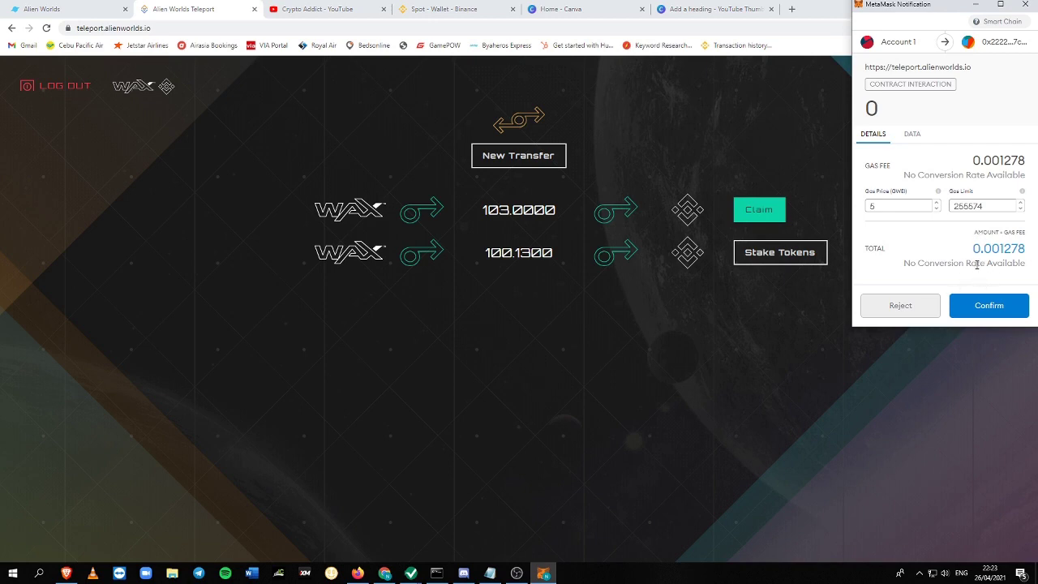
pyautogui.click(994, 306)
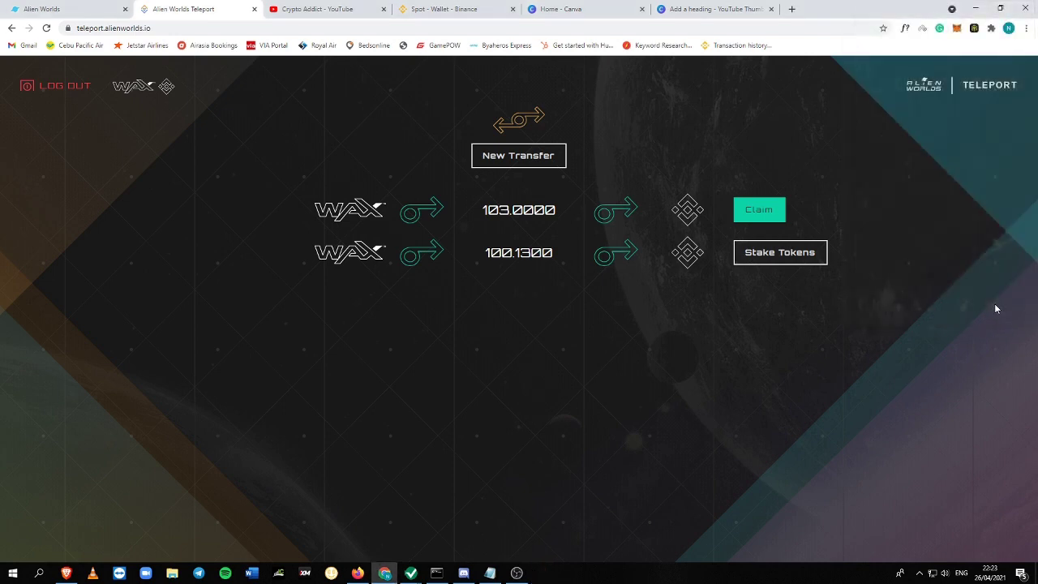
pyautogui.click(958, 28)
pyautogui.click(757, 212)
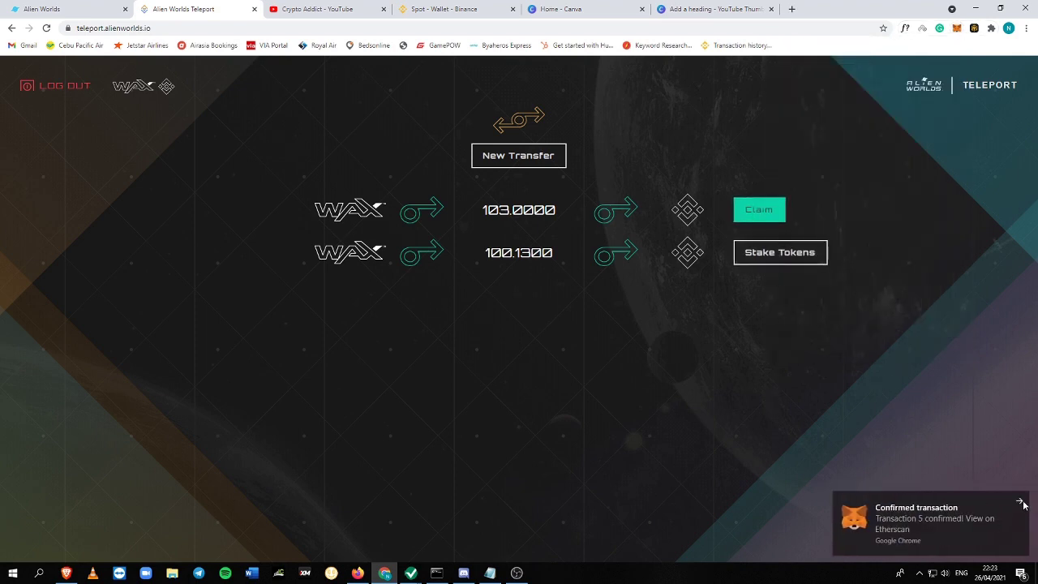
pyautogui.click(1021, 503)
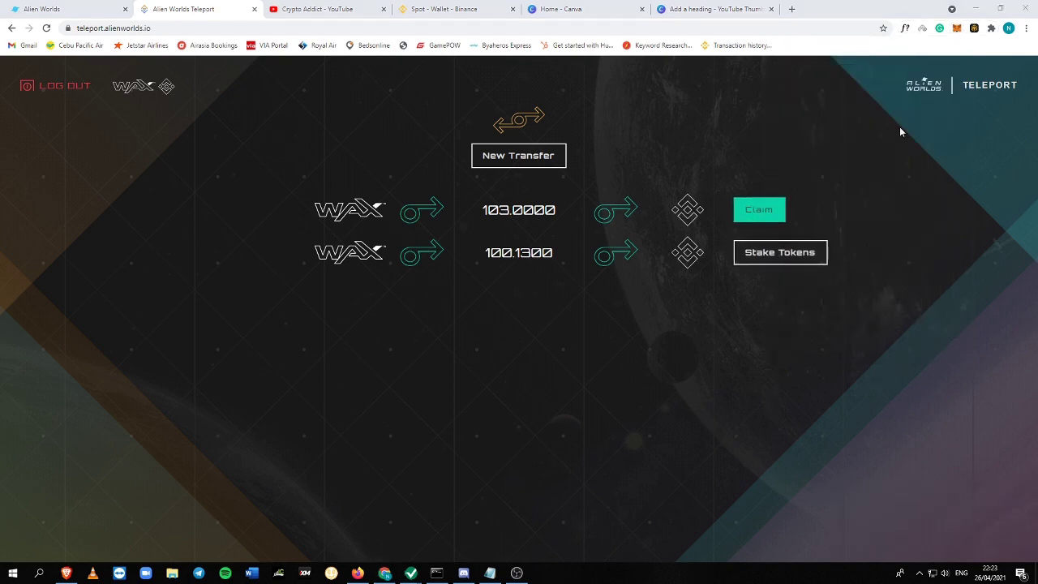
# Open the Binance Chain Wallet showing 103.00 TLM and select the TLM token
pyautogui.click(974, 28)
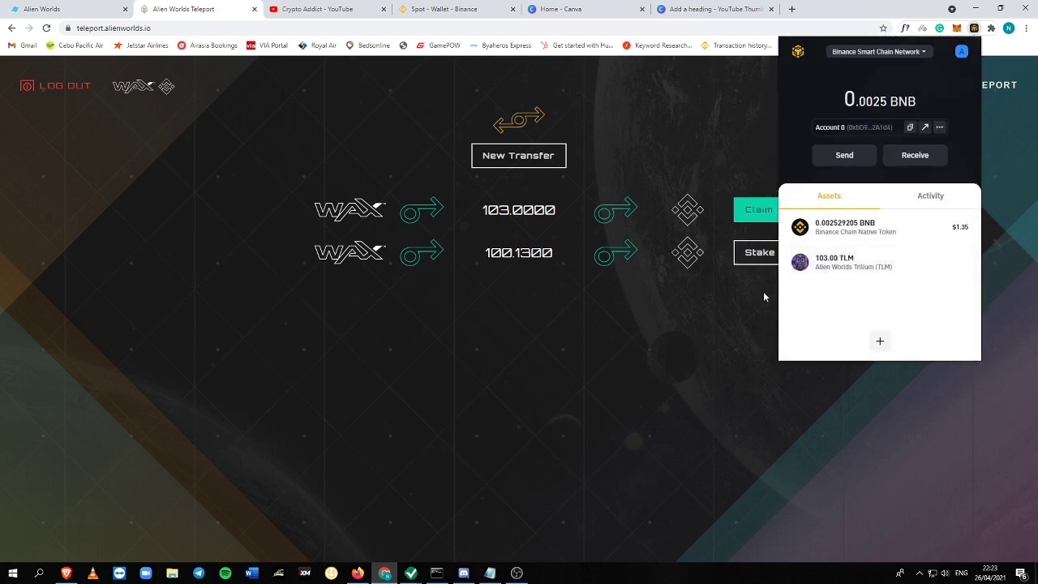
pyautogui.click(746, 312)
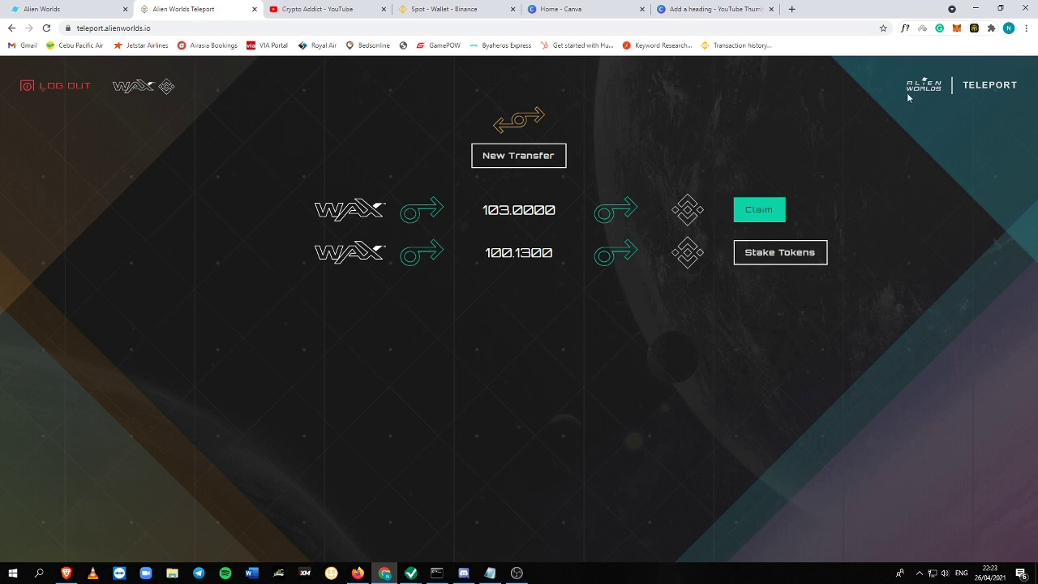
pyautogui.click(976, 31)
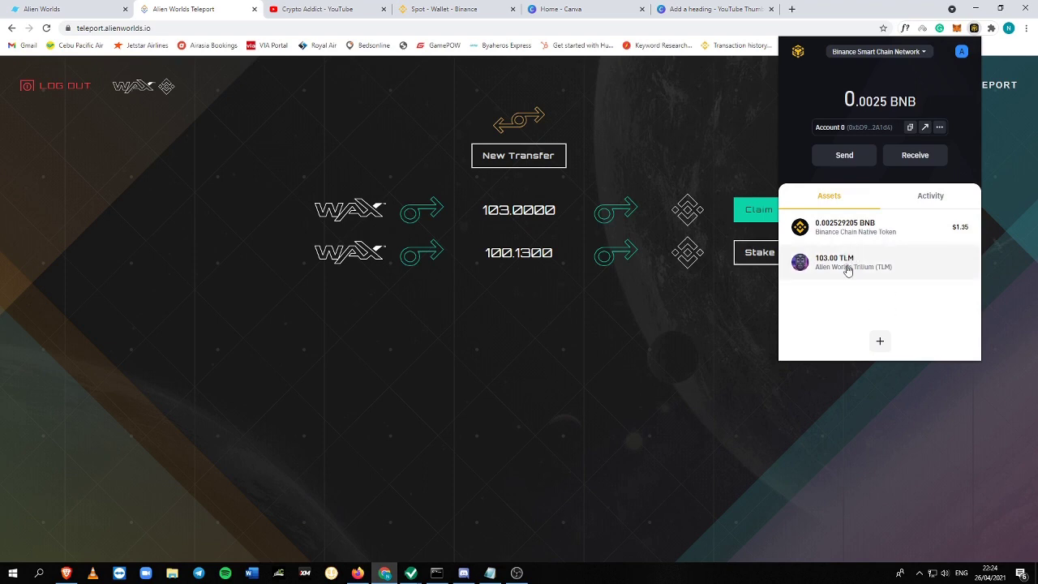
pyautogui.click(847, 270)
# Send 103.00 TLM to the saved Binance deposit address, accepting the 0.00073286 BNB fee
pyautogui.click(868, 147)
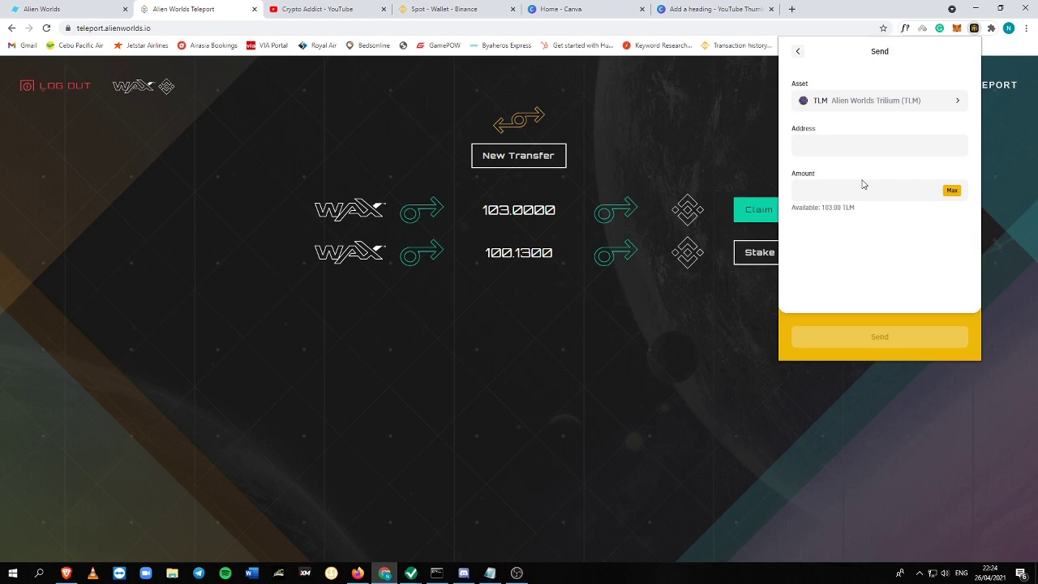
pyautogui.click(868, 142)
pyautogui.click(889, 213)
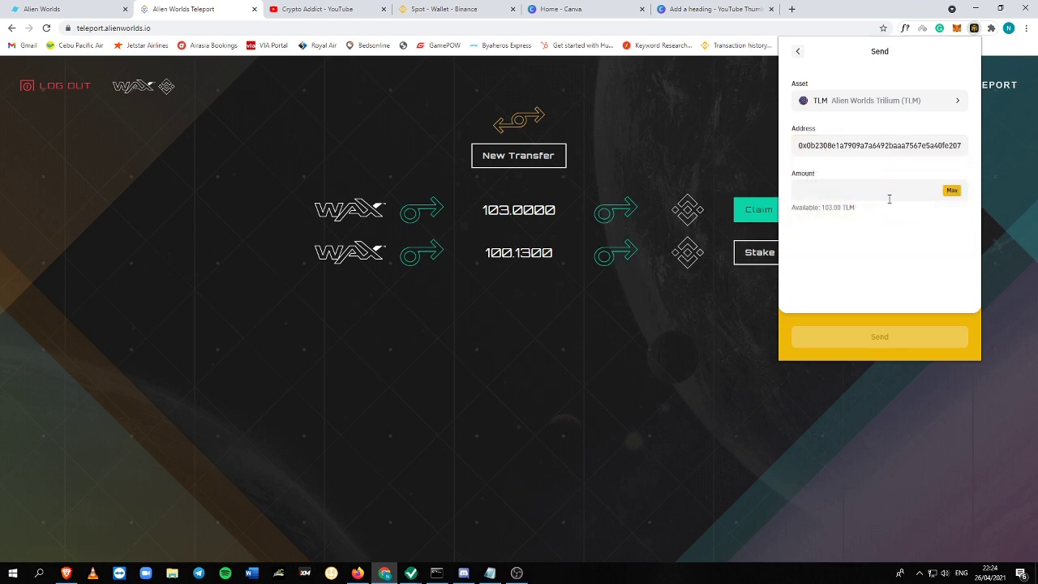
pyautogui.click(887, 195)
pyautogui.write('103')
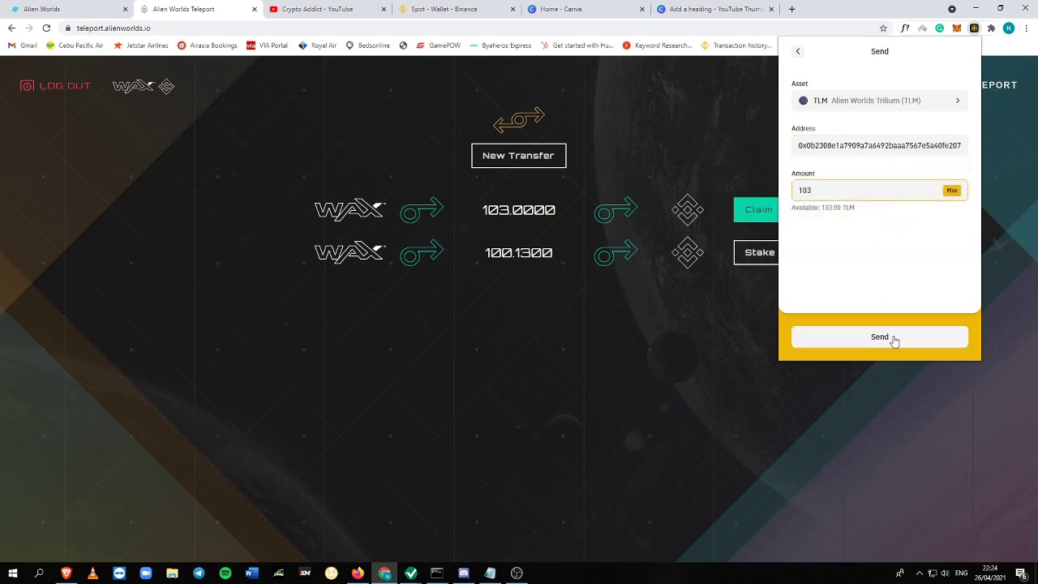
pyautogui.click(896, 339)
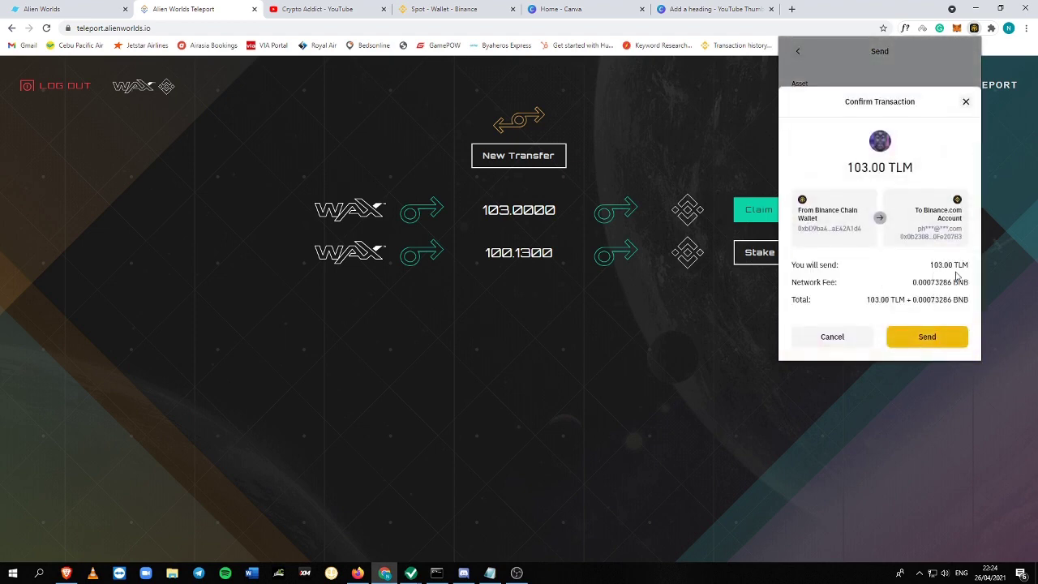
pyautogui.moveTo(945, 283); pyautogui.dragTo(922, 283)
pyautogui.click(963, 284)
pyautogui.click(932, 335)
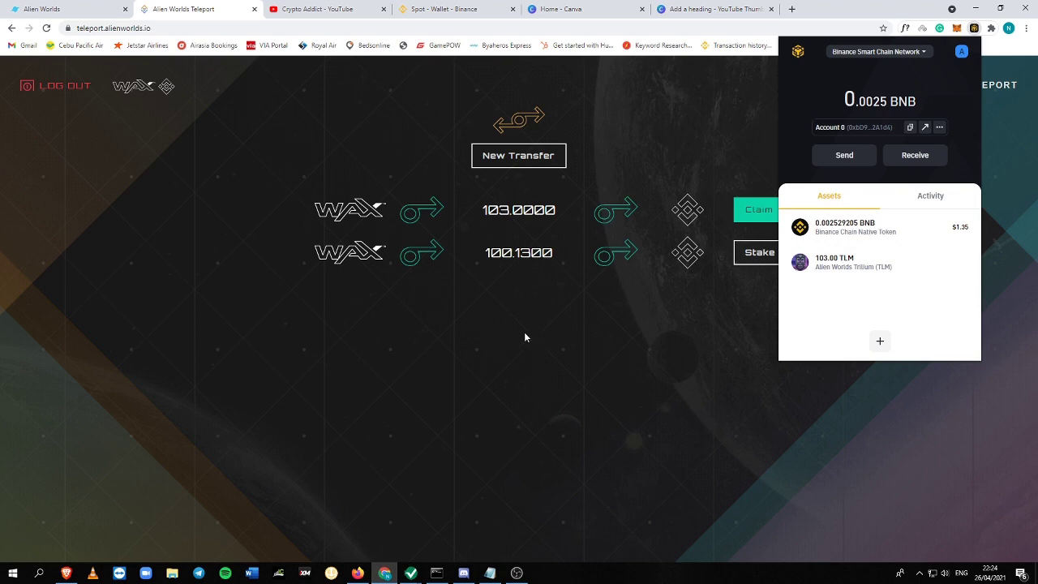
pyautogui.click(463, 4)
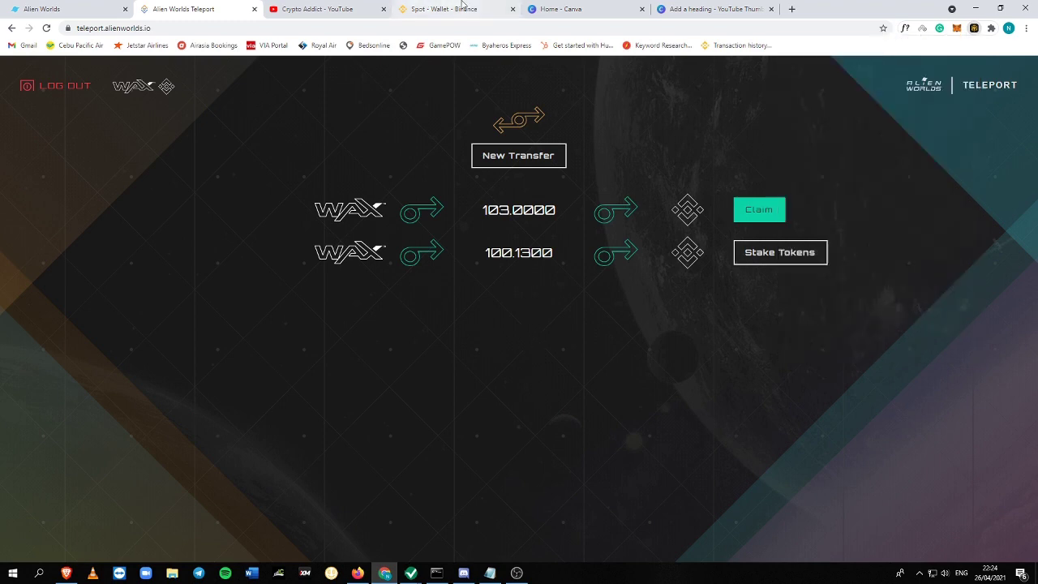
pyautogui.moveTo(462, 4); pyautogui.dragTo(349, 8)
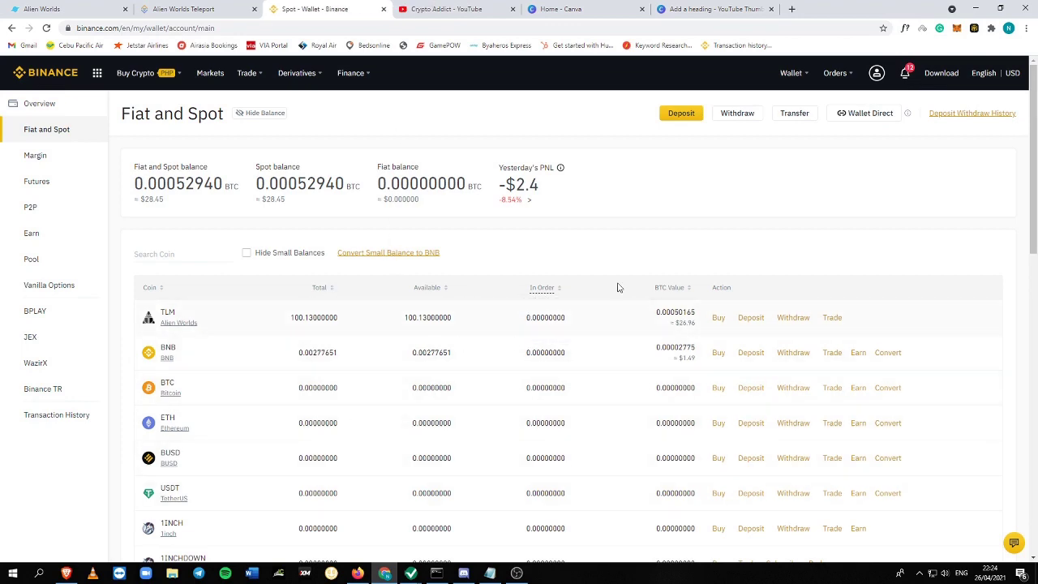
pyautogui.click(235, 9)
pyautogui.click(318, 9)
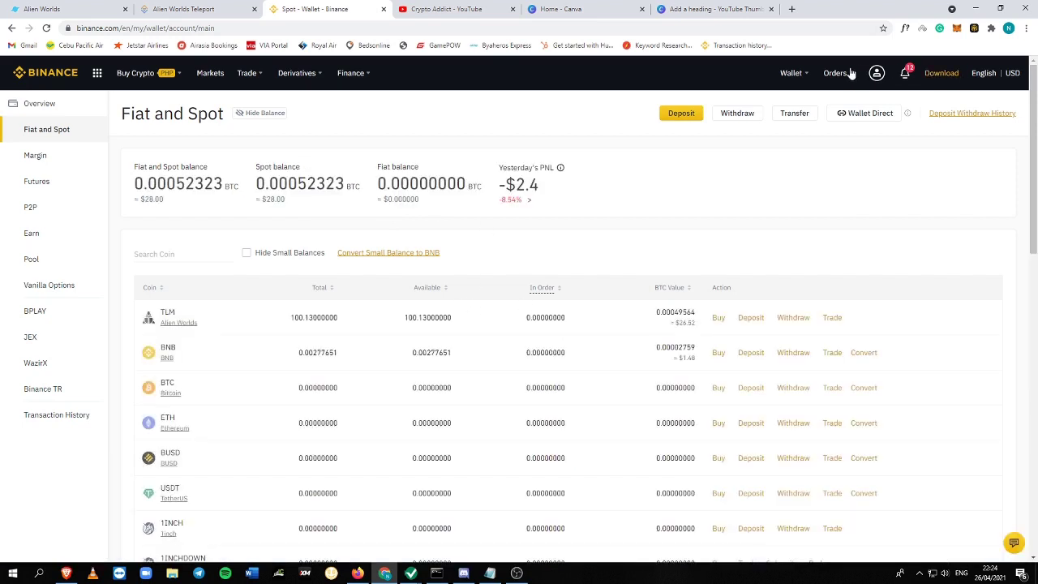
pyautogui.moveTo(283, 318); pyautogui.dragTo(340, 318)
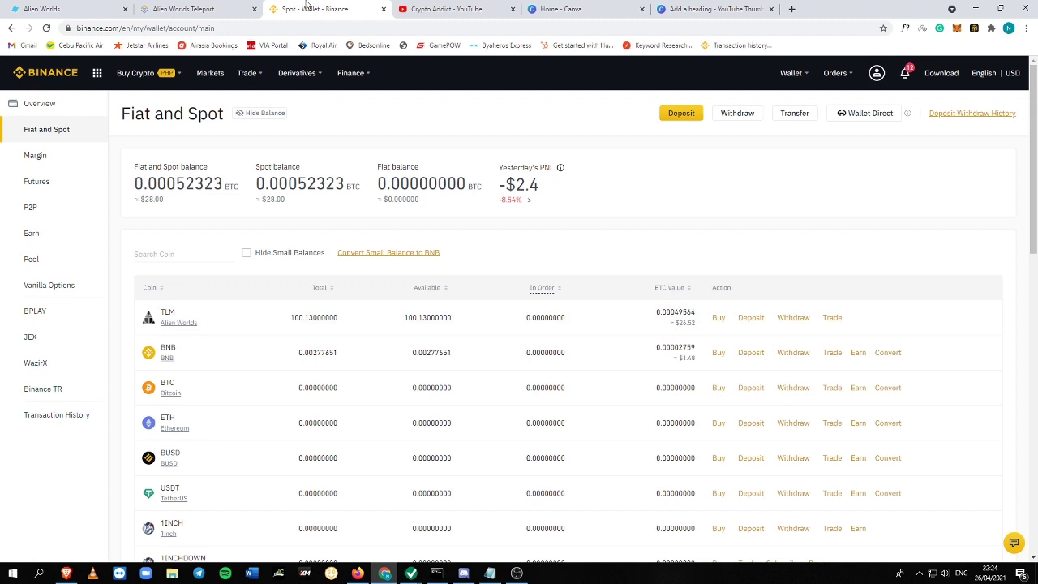
pyautogui.click(194, 9)
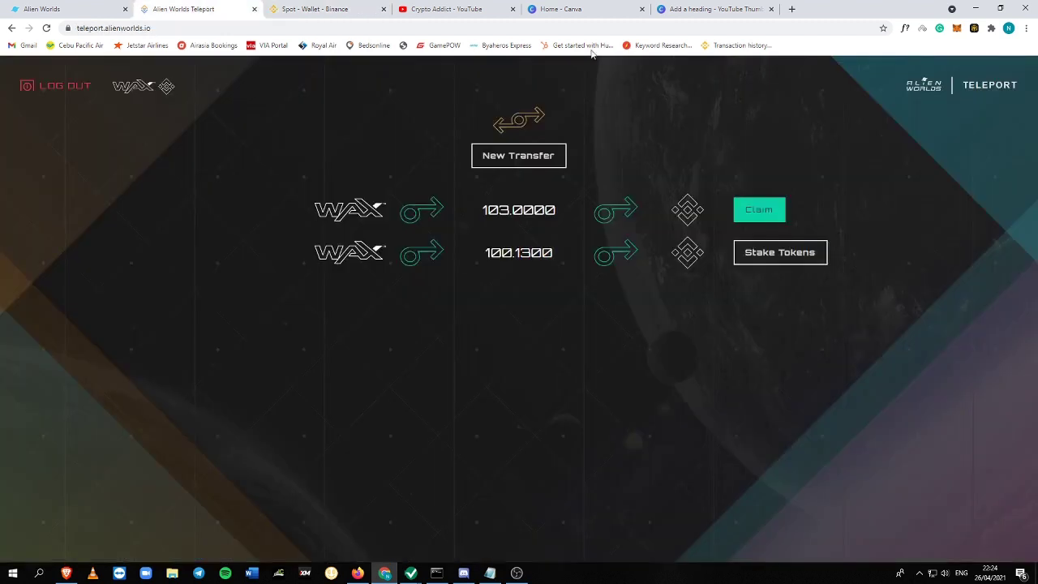
# Verify the Binance Chain Wallet holds 0.00 TLM, checking BNB history, then return to the spot wallet
pyautogui.click(975, 28)
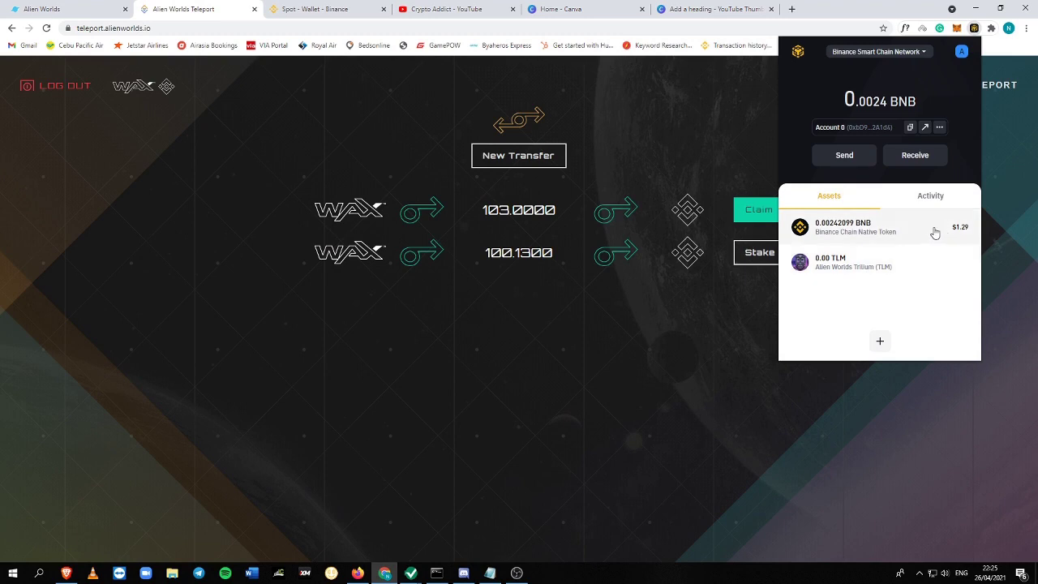
pyautogui.click(934, 233)
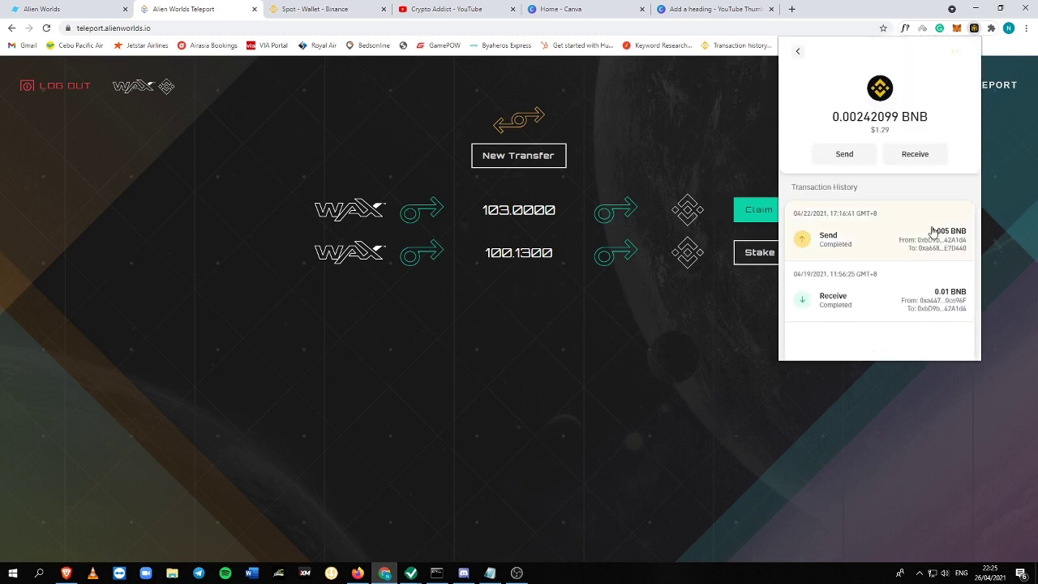
pyautogui.click(797, 55)
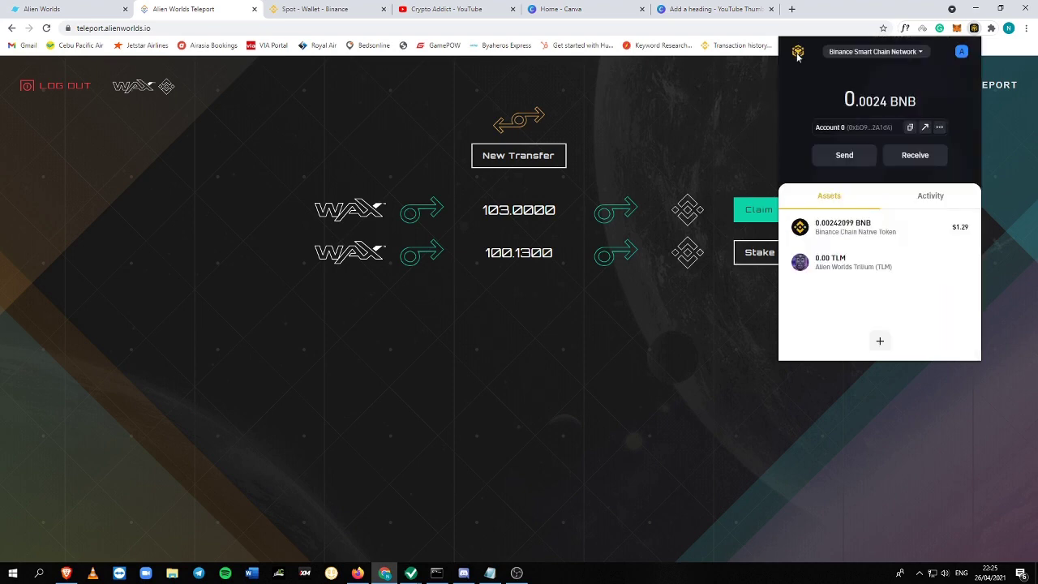
pyautogui.click(569, 401)
pyautogui.click(324, 8)
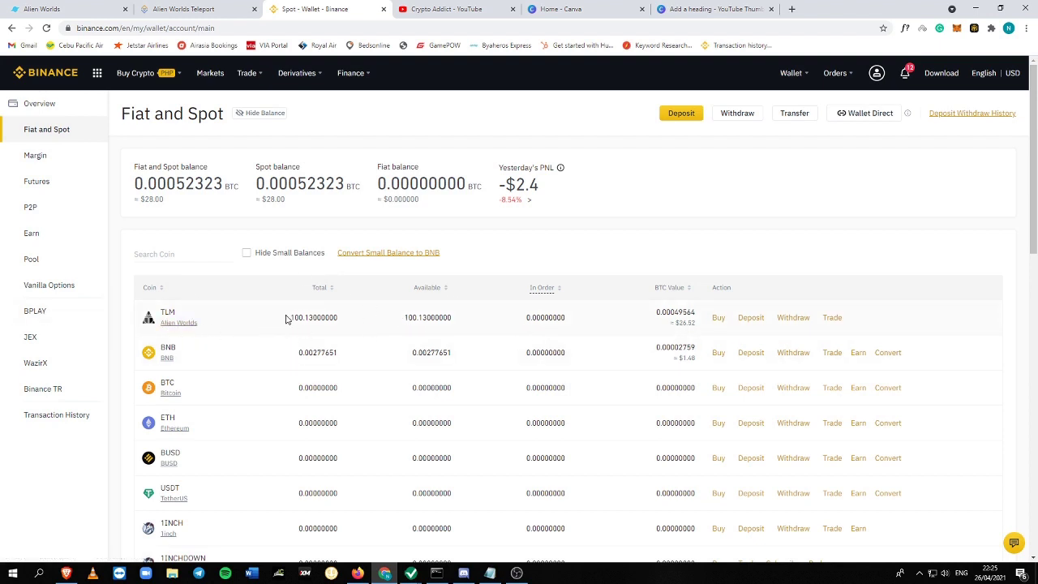
# Inspect the spot wallet's TLM and BNB rows, noting the TLM total of 100.13000000
pyautogui.moveTo(286, 319); pyautogui.dragTo(906, 363)
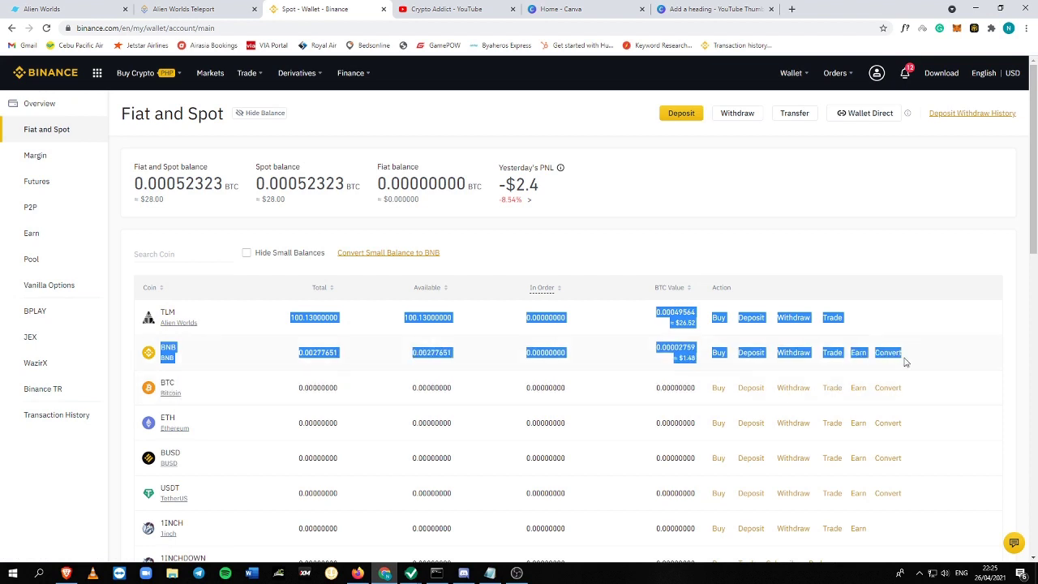
pyautogui.click(980, 338)
pyautogui.moveTo(279, 323); pyautogui.dragTo(617, 357)
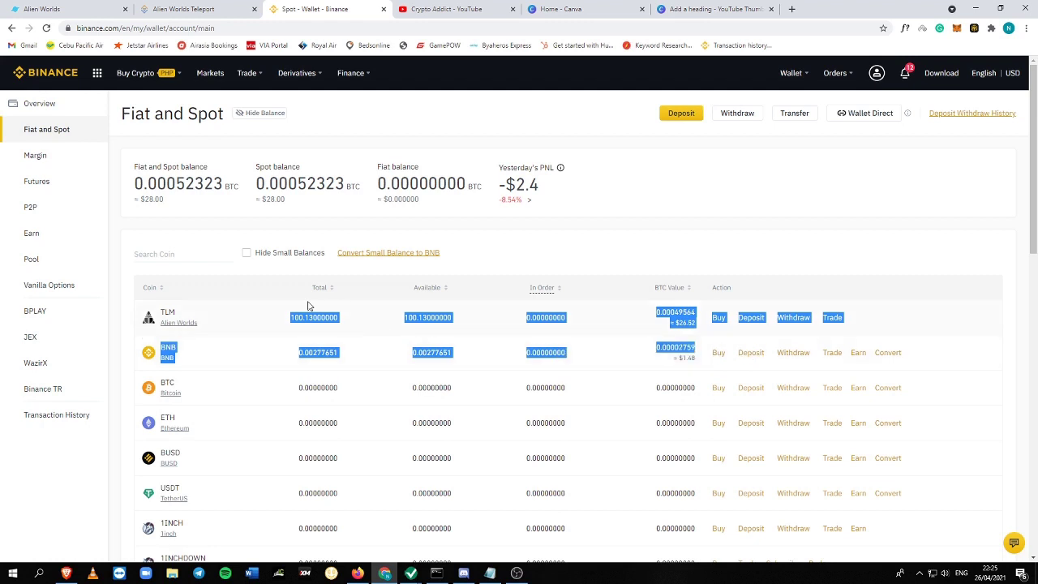
pyautogui.click(227, 266)
pyautogui.moveTo(213, 329); pyautogui.dragTo(162, 312)
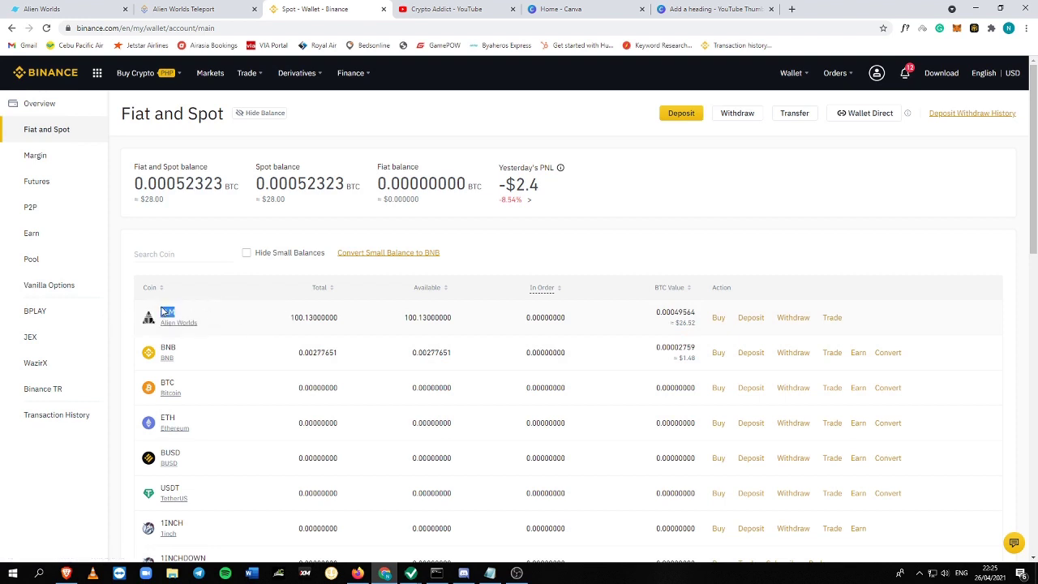
pyautogui.click(209, 285)
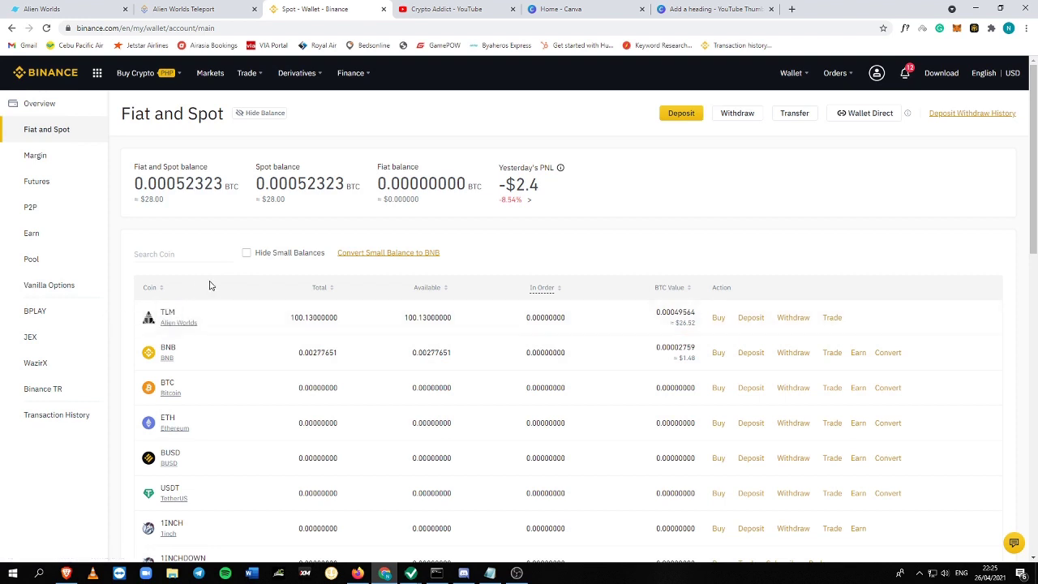
pyautogui.doubleClick(298, 317)
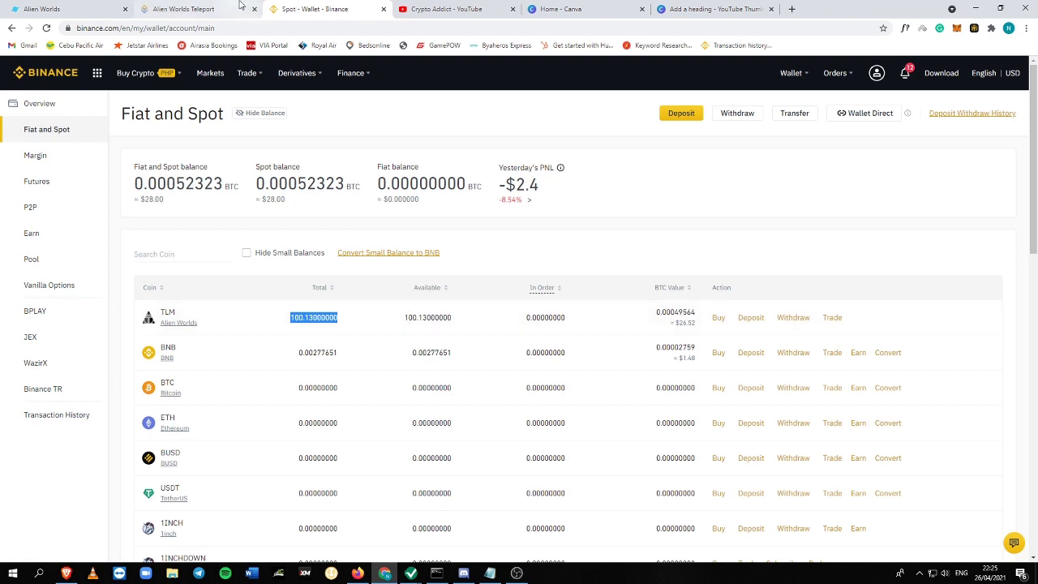
pyautogui.moveTo(209, 313); pyautogui.dragTo(157, 312)
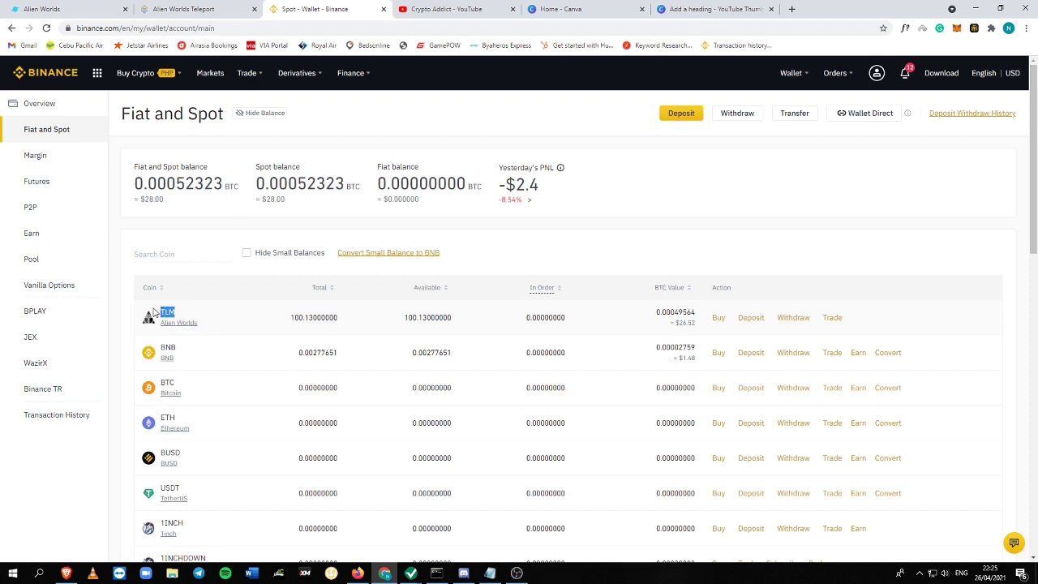
pyautogui.click(245, 315)
# Compare the 100.13 TLM total against the Teleport page, then reload the spot wallet
pyautogui.click(201, 8)
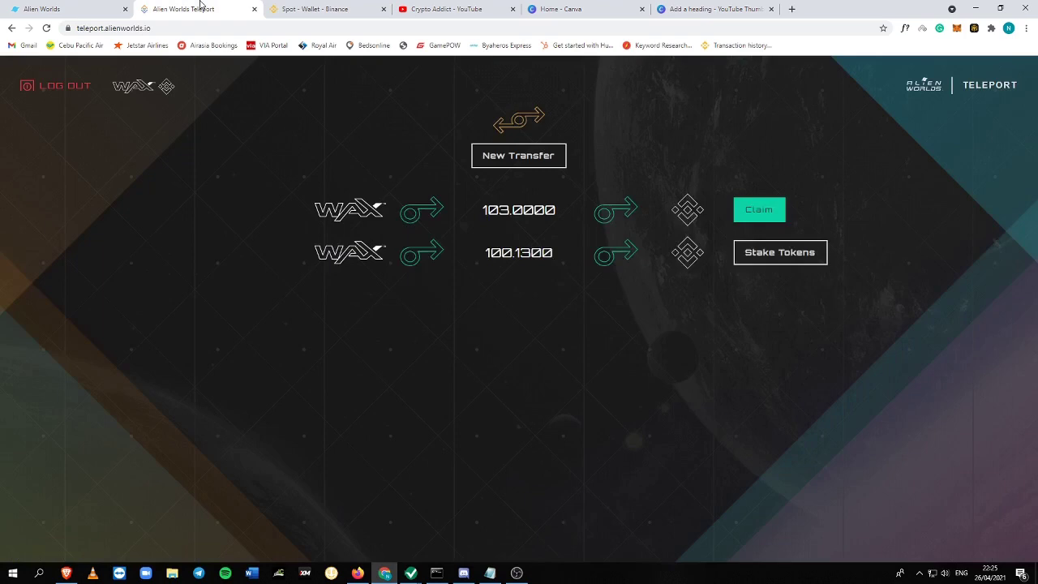
pyautogui.click(330, 8)
pyautogui.click(203, 8)
pyautogui.click(302, 7)
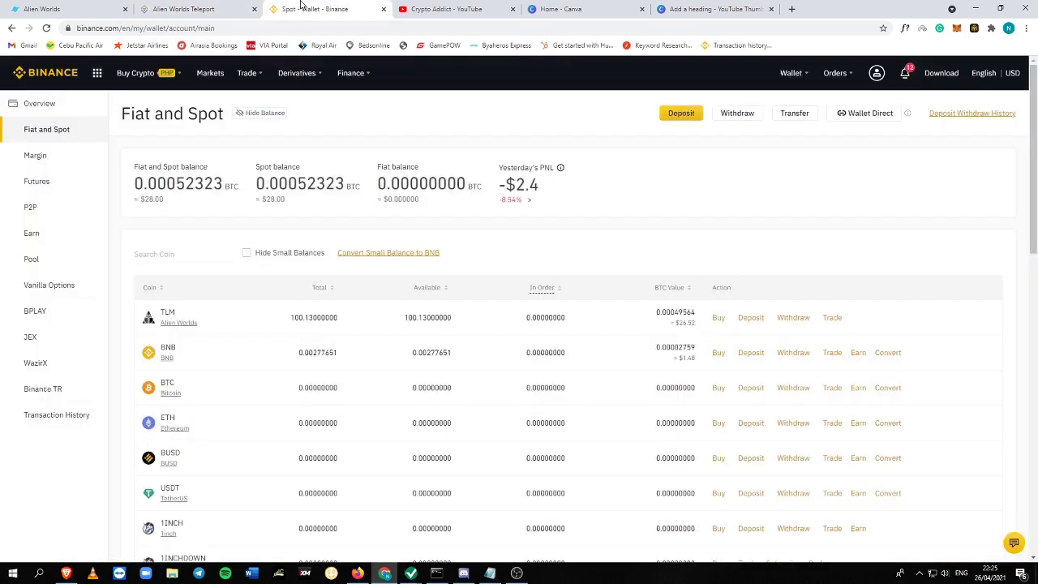
pyautogui.moveTo(362, 321); pyautogui.dragTo(287, 317)
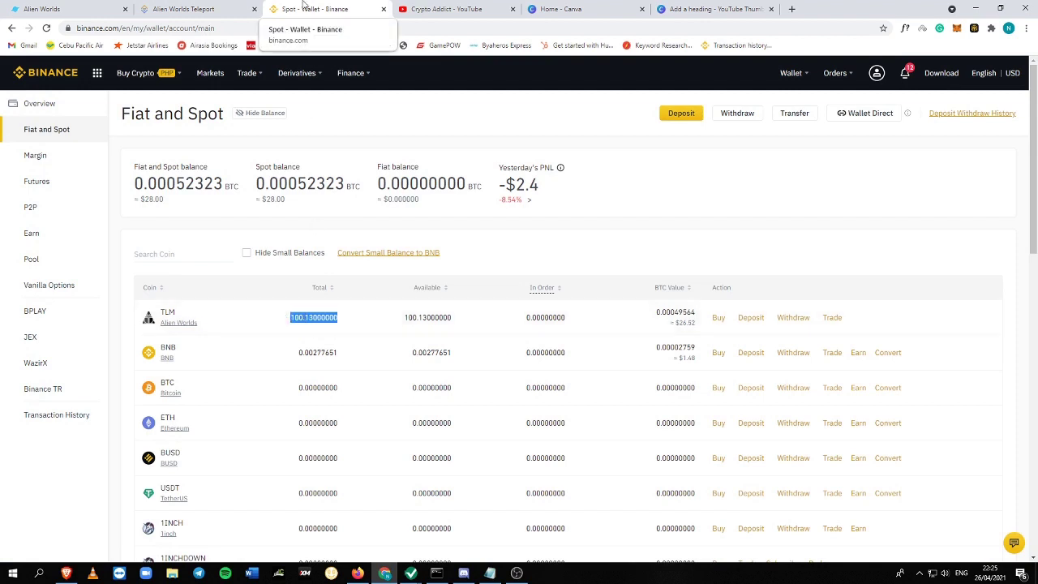
pyautogui.click(248, 8)
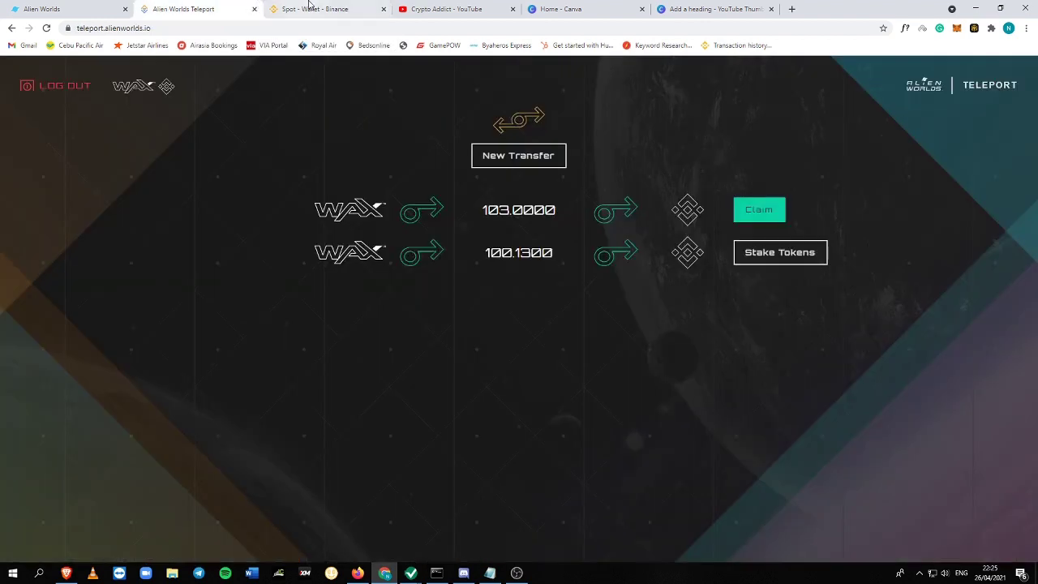
pyautogui.click(313, 9)
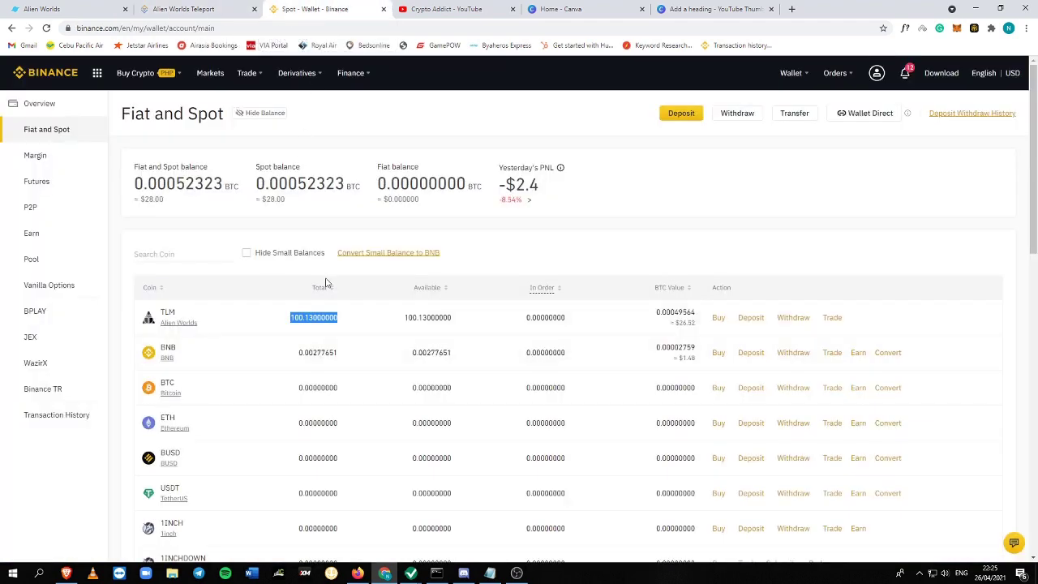
pyautogui.click(51, 30)
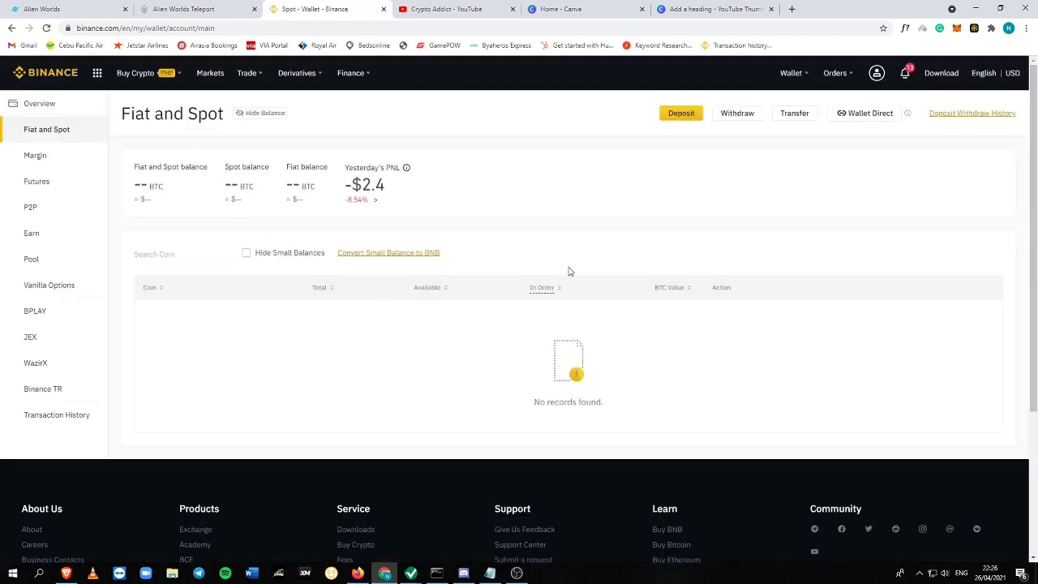
# Highlight the spot wallet's new TLM total of 203.13
pyautogui.moveTo(291, 317)
pyautogui.mouseDown()
pyautogui.moveTo(336, 317)
pyautogui.moveTo(288, 319)
pyautogui.mouseUp()
pyautogui.click(354, 322)
pyautogui.click(351, 326)
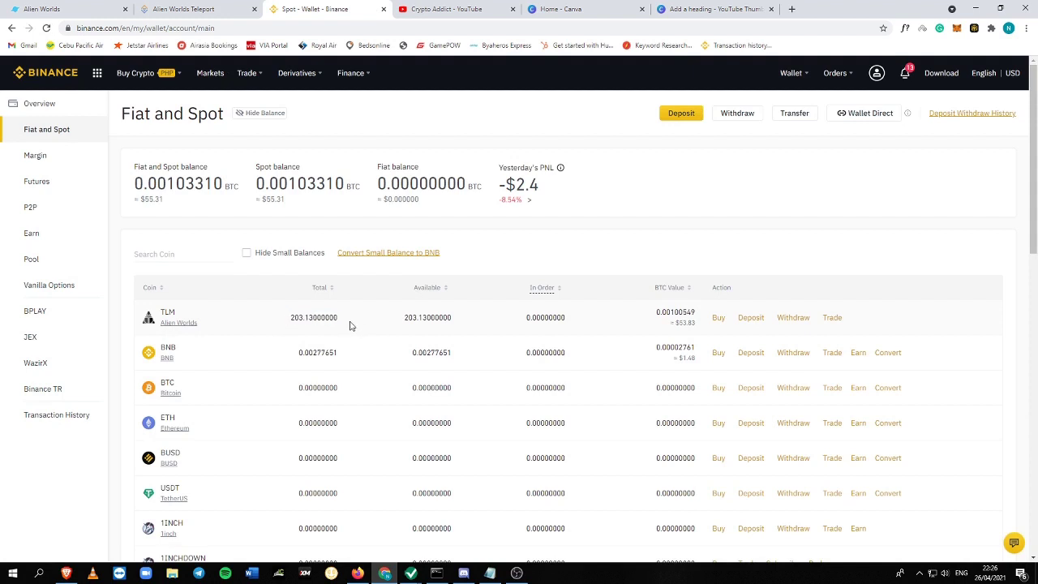
pyautogui.moveTo(350, 325); pyautogui.dragTo(292, 327)
pyautogui.click(341, 324)
pyautogui.click(341, 324)
pyautogui.click(288, 326)
# Highlight TLM's BTC value of about $53.83, then briefly visit the YouTube tab and return to Binance
pyautogui.moveTo(664, 317); pyautogui.dragTo(695, 331)
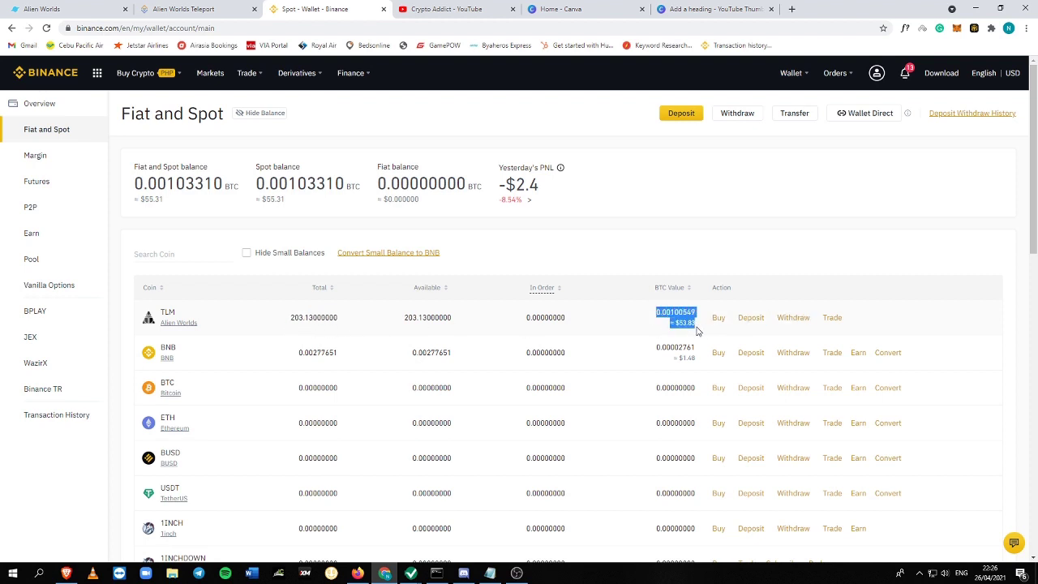
pyautogui.click(433, 7)
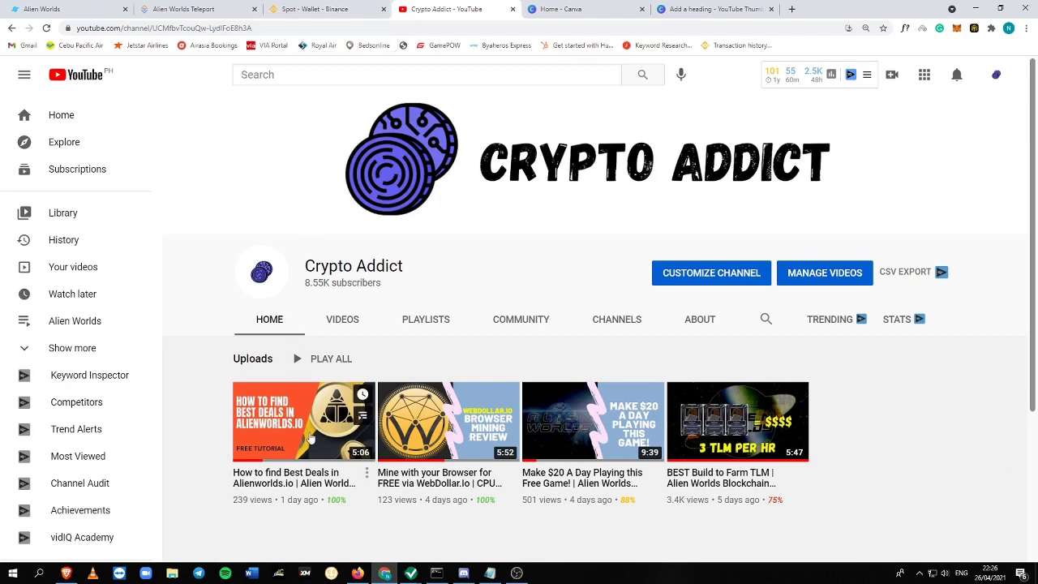
pyautogui.click(329, 8)
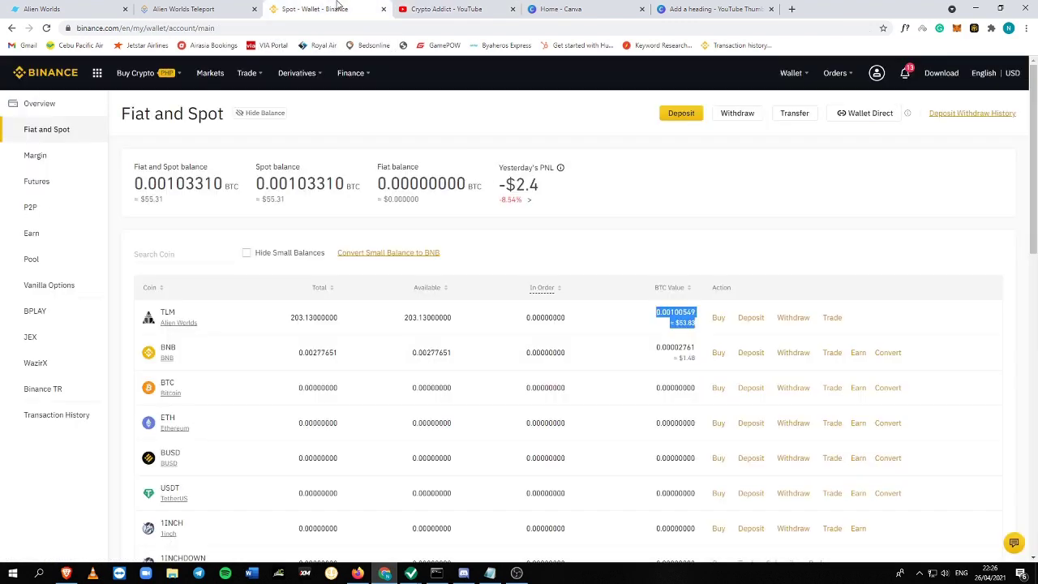